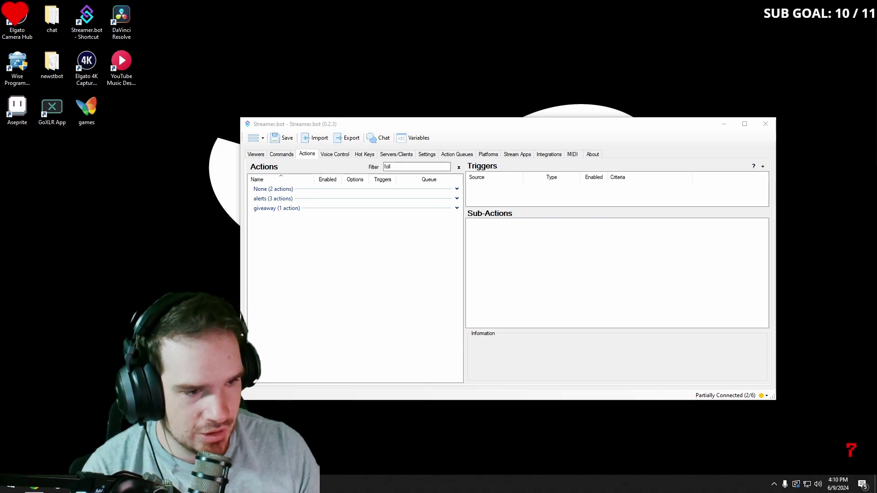
Add a new action named Followage in the commands group.
right_click(300, 227)
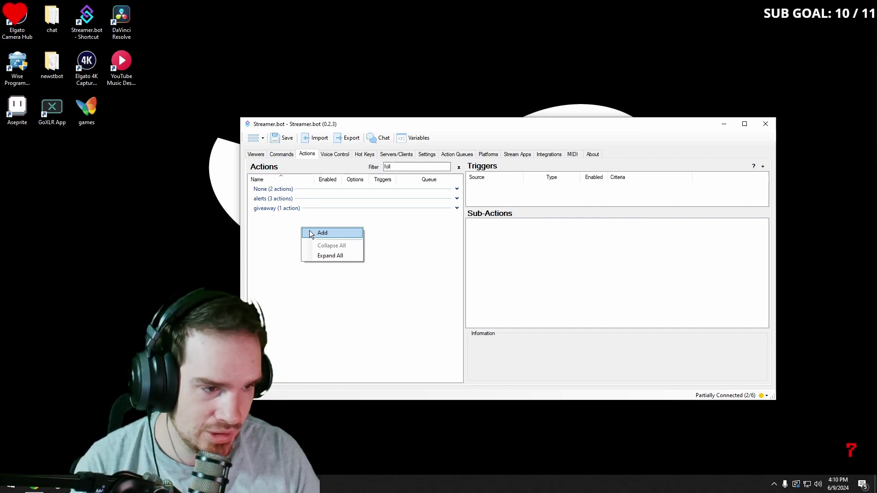
left_click(311, 233)
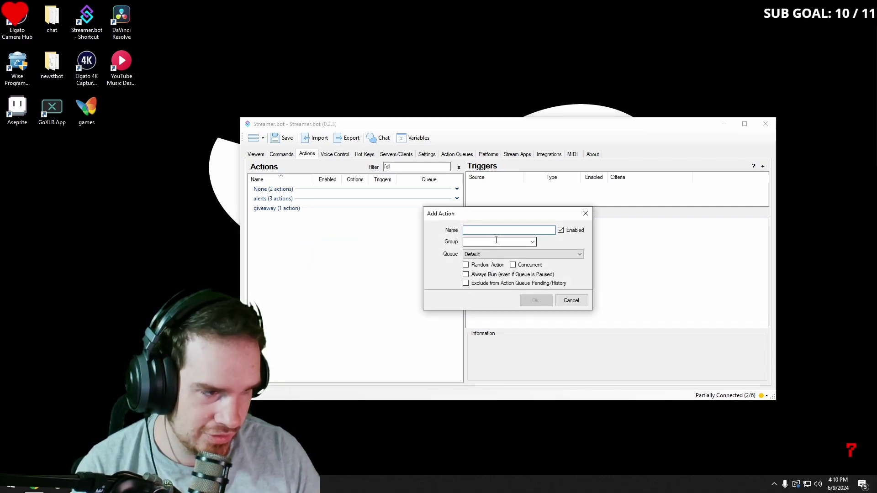
type("F")
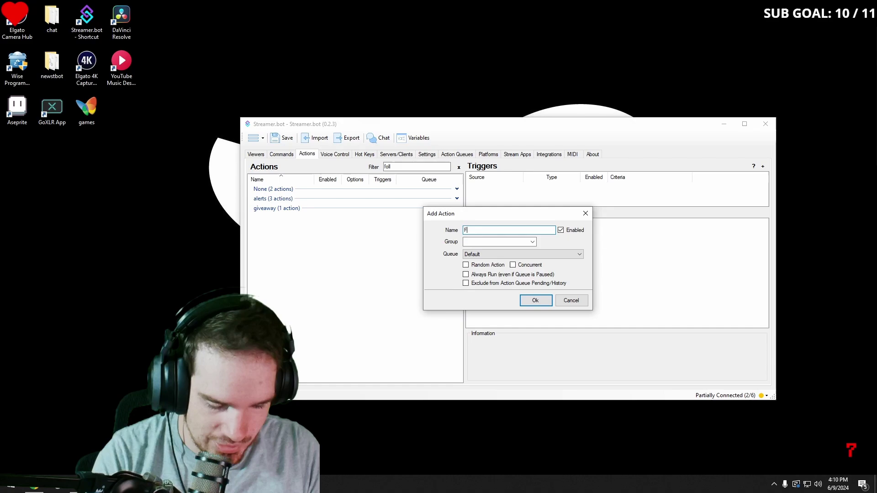
type("ollowage")
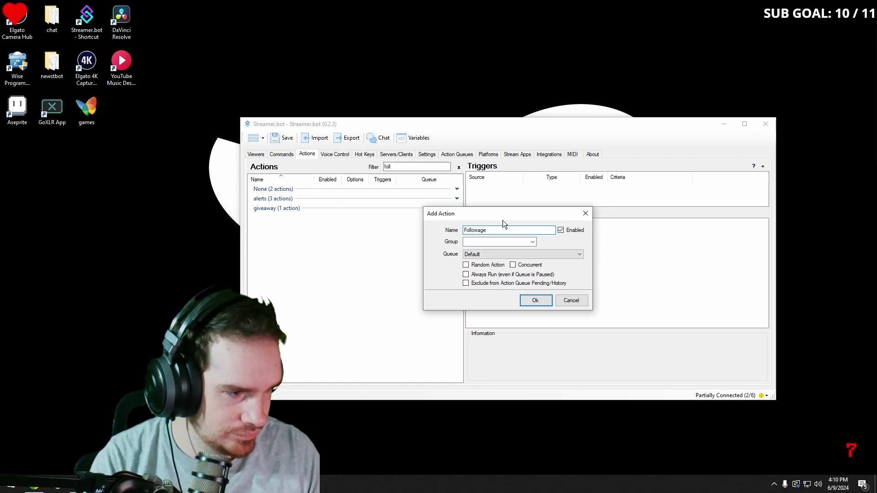
left_click(533, 242)
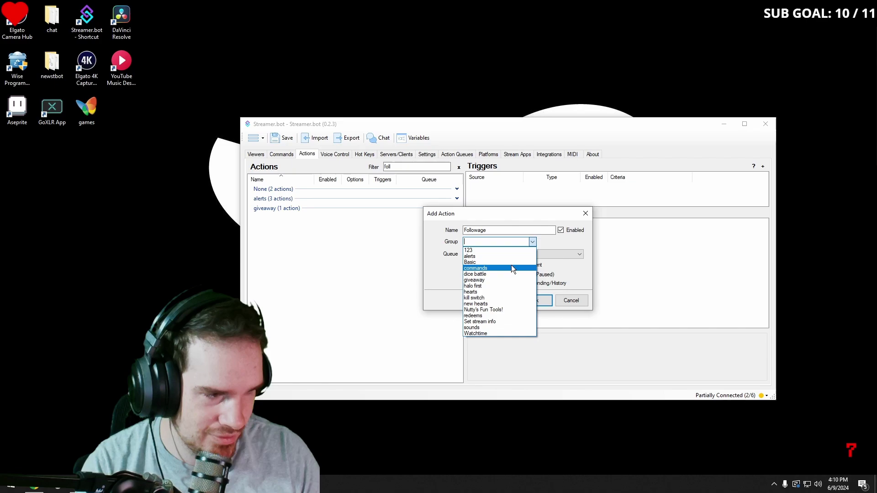
left_click(512, 268)
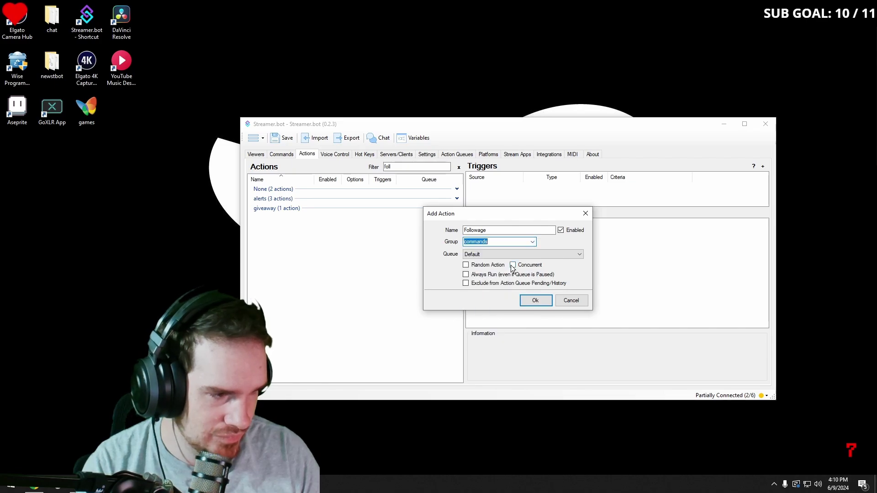
left_click(536, 301)
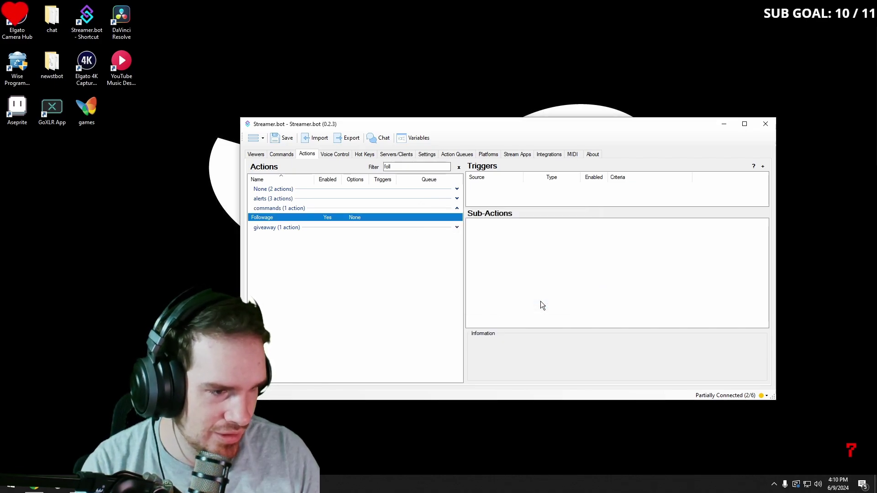
Add a Twitch Get Follow Age Info for Target sub-action to Followage with source type User.
right_click(493, 234)
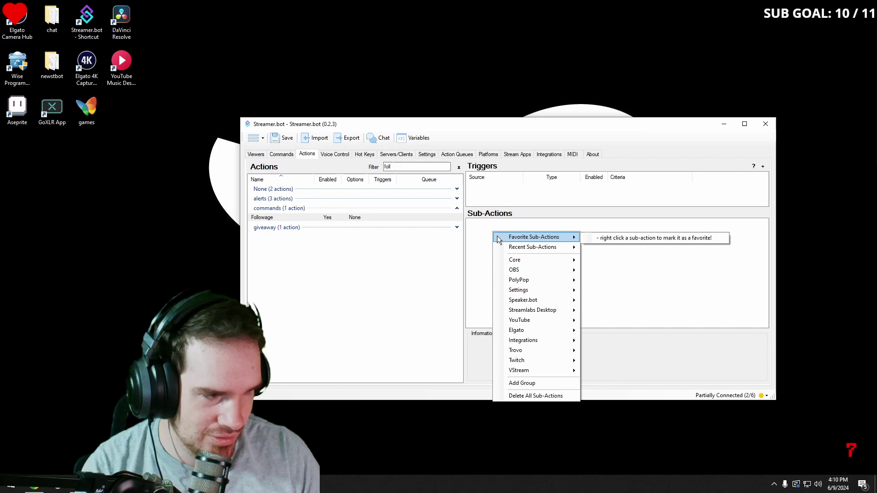
mouse_move(531, 260)
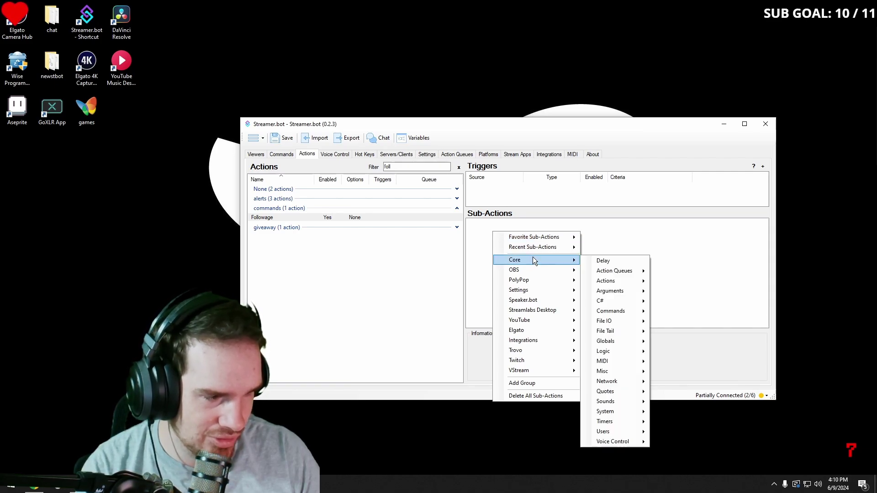
mouse_move(538, 366)
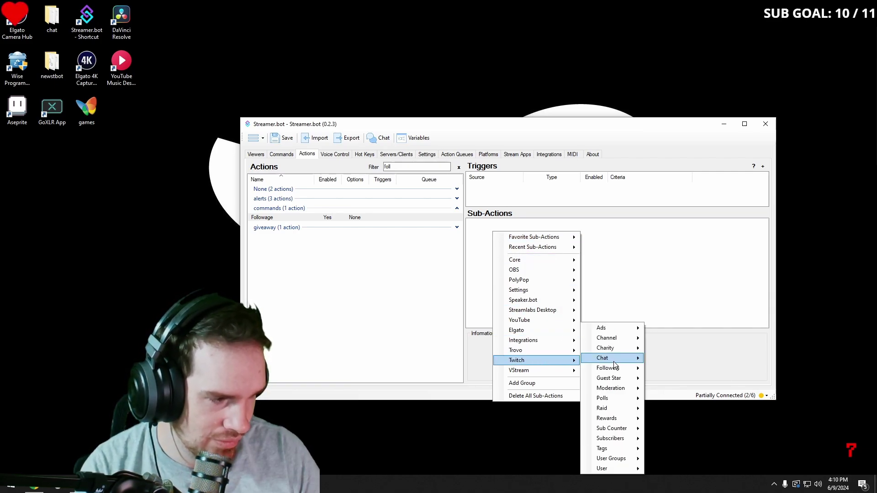
mouse_move(616, 370)
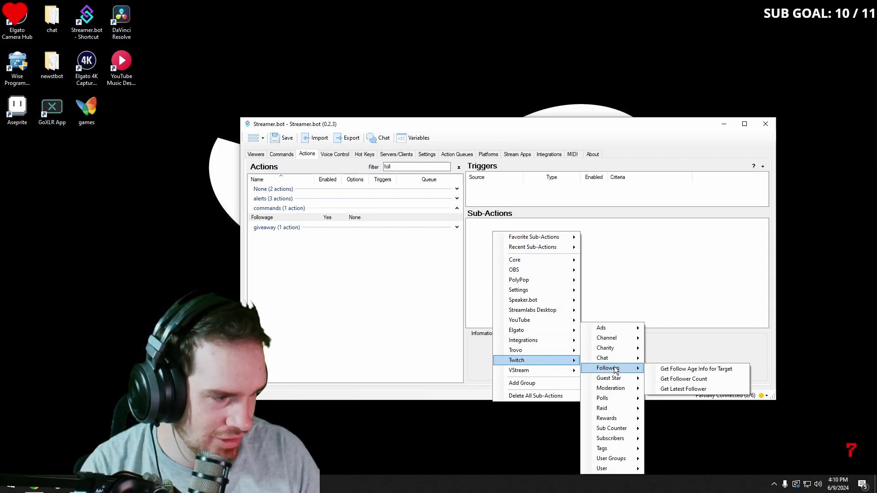
left_click(675, 369)
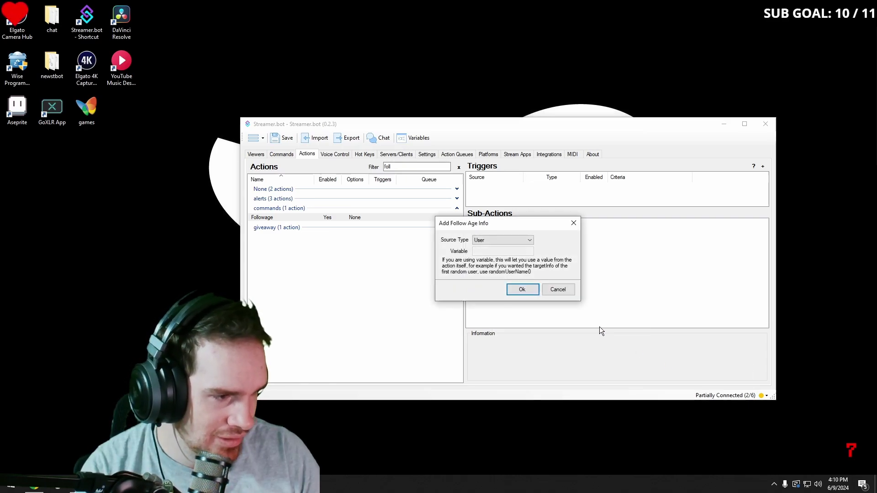
left_click(508, 238)
left_click(508, 239)
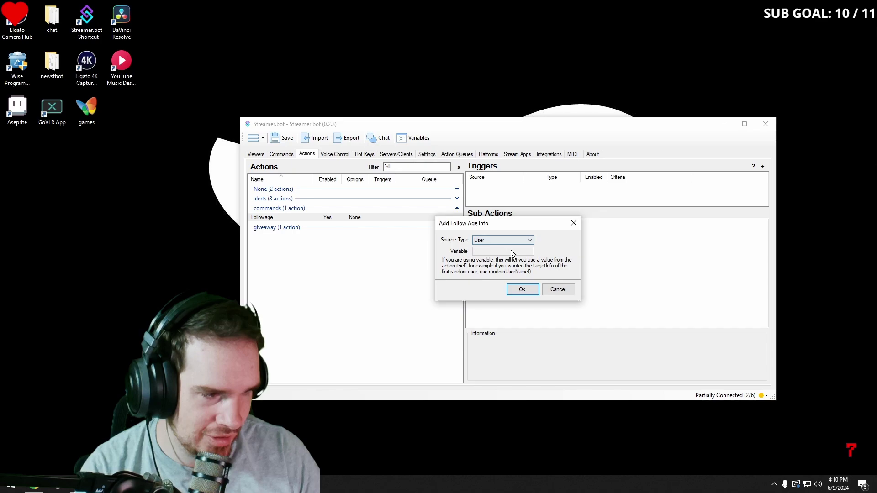
left_click(529, 290)
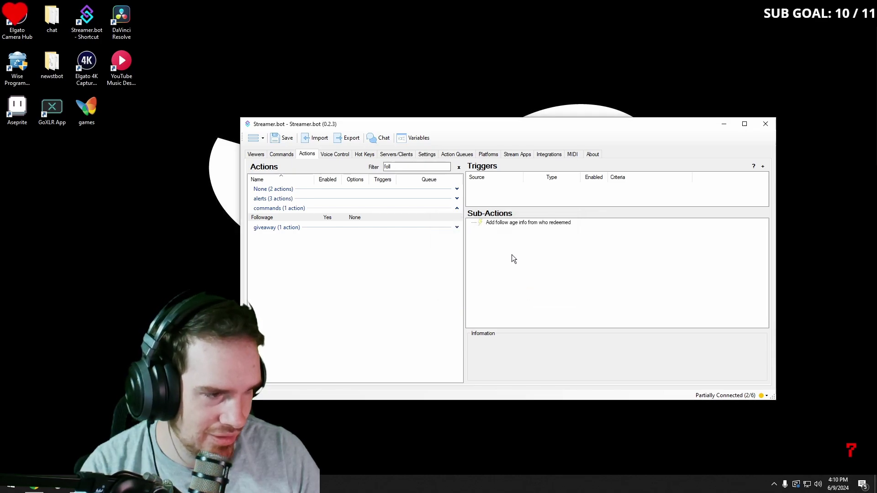
Add a Twitch Send Message to Channel sub-action to Followage reading "%user% has been following for %followAgeShort%".
right_click(502, 237)
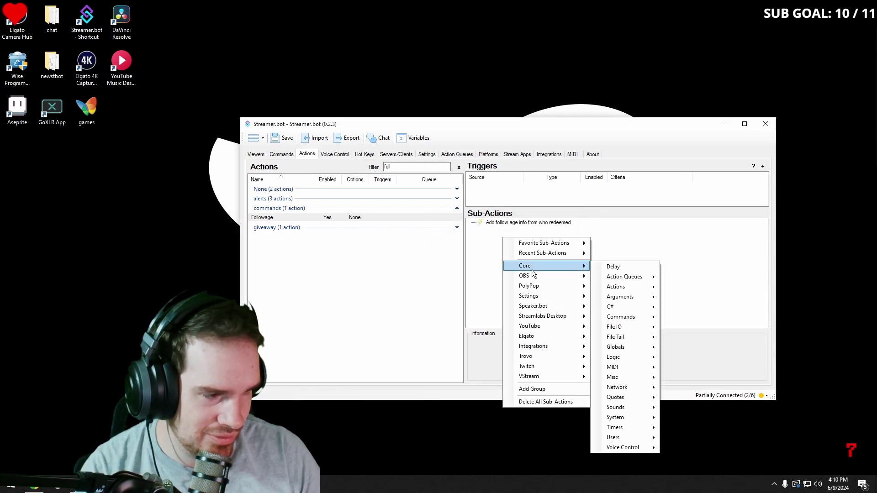
mouse_move(538, 365)
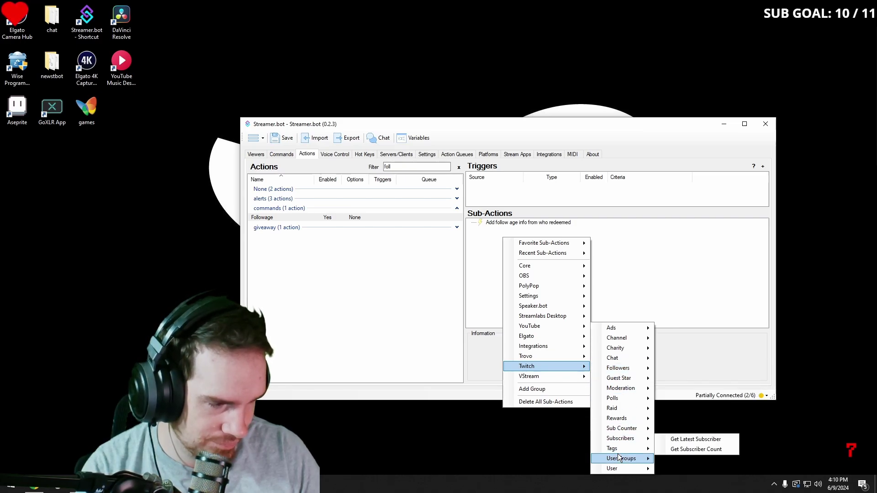
mouse_move(617, 356)
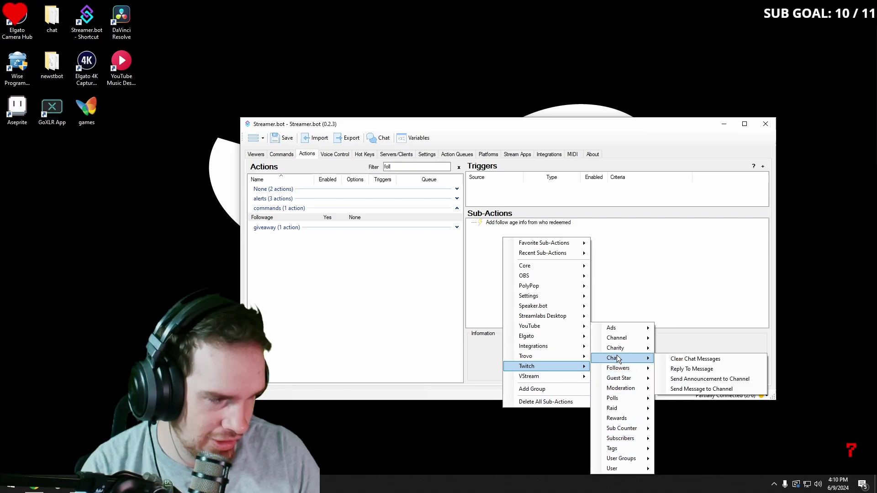
left_click(698, 387)
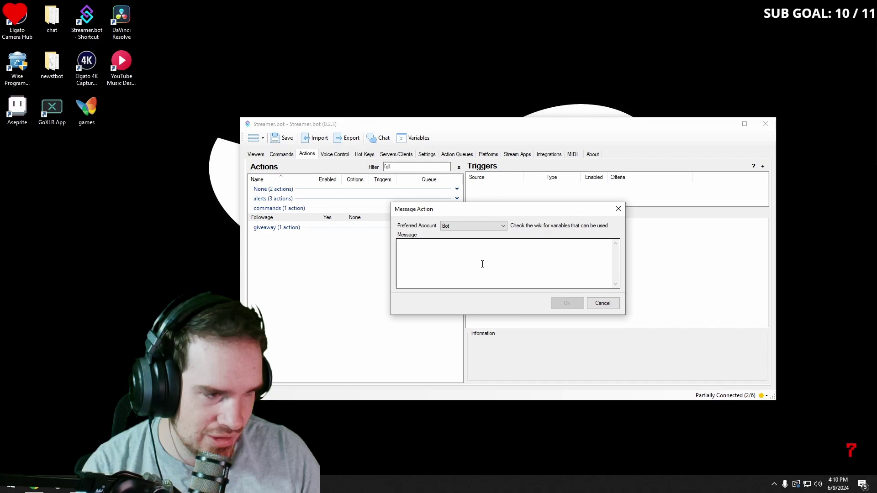
left_click(483, 263)
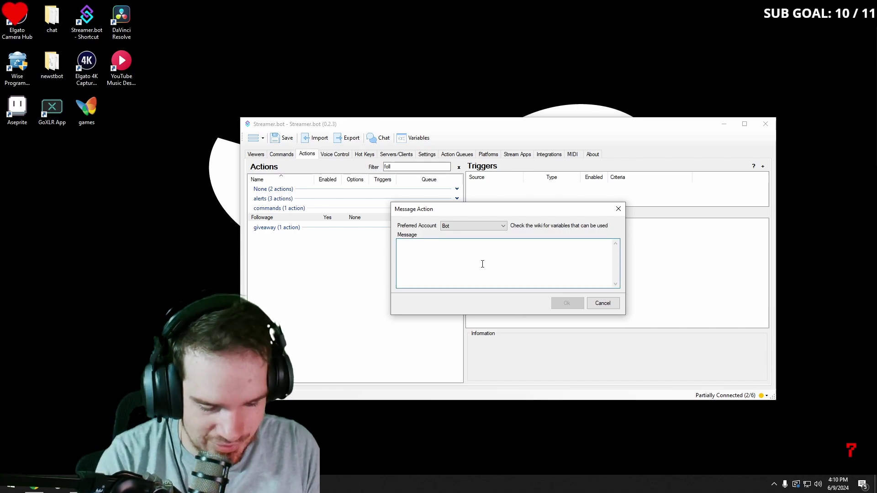
type("%user")
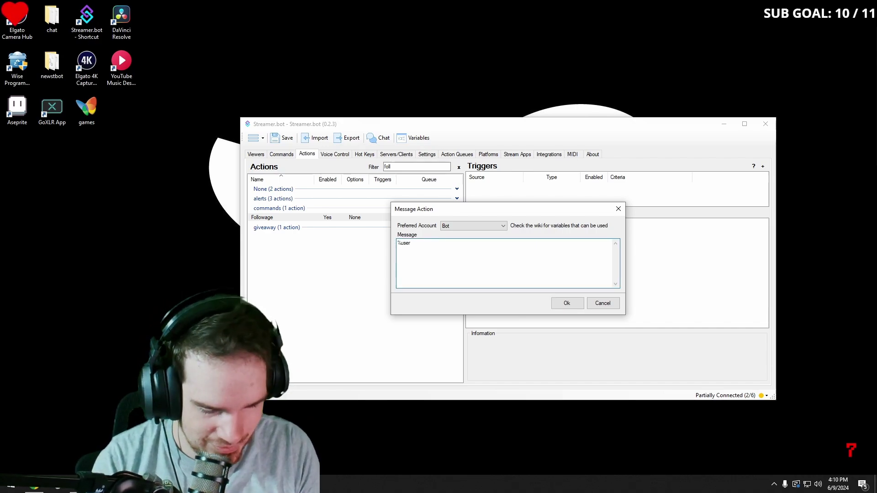
type("%")
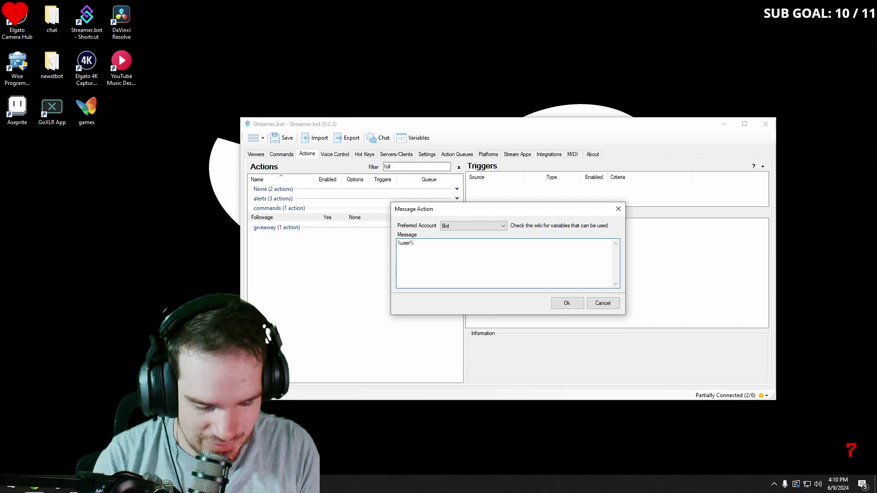
type(" has")
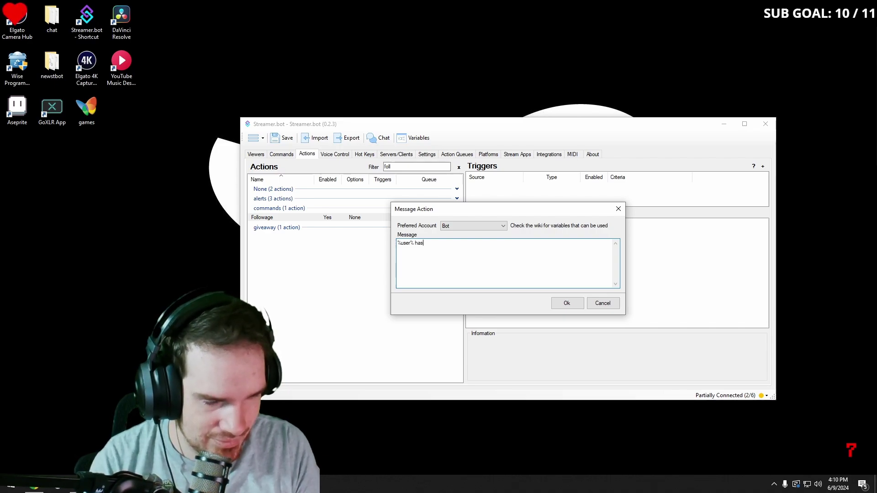
type(" been f")
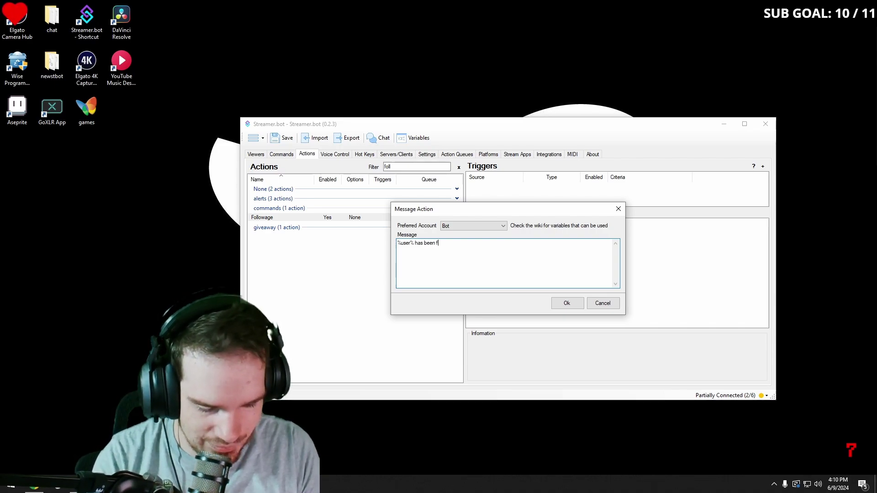
type("ollowing ")
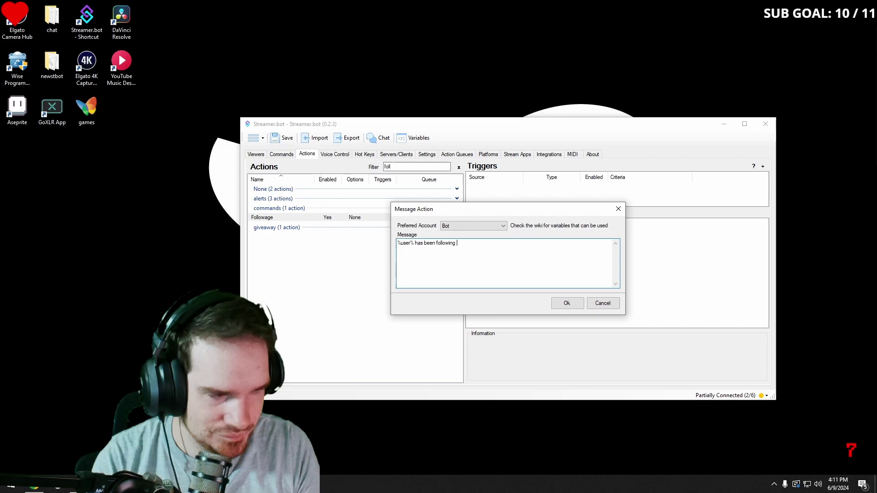
type("for")
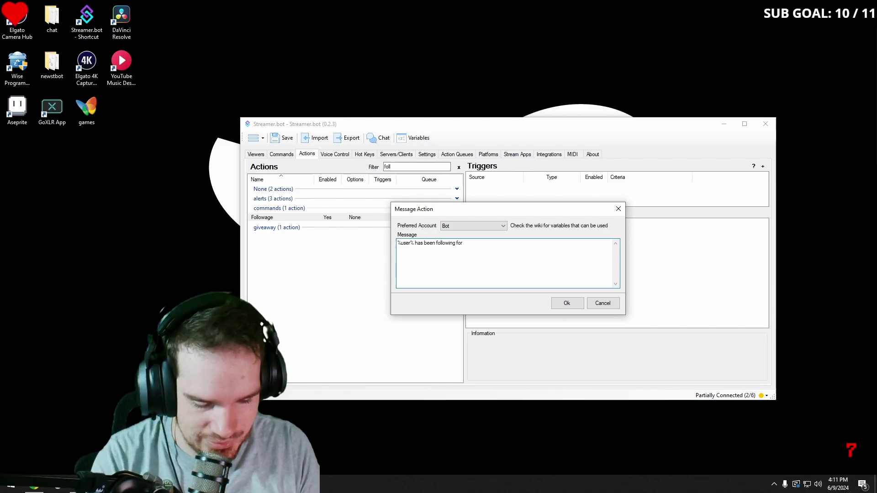
type(" %foll")
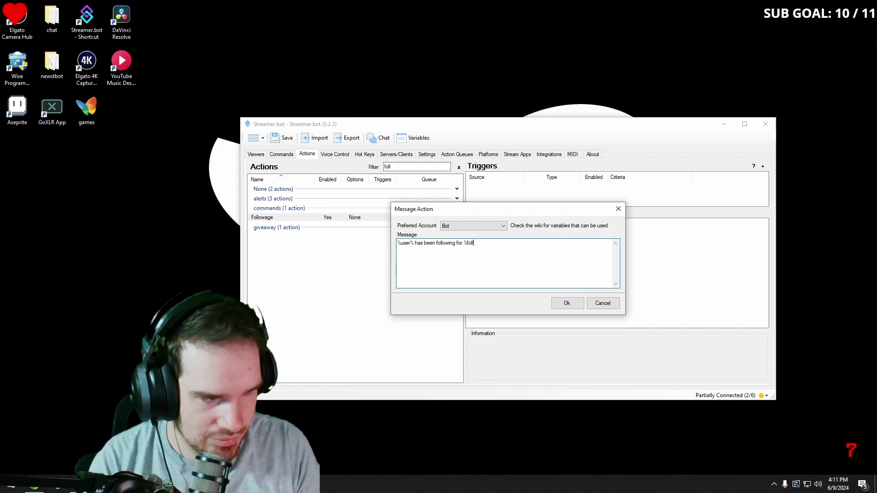
type("owAg")
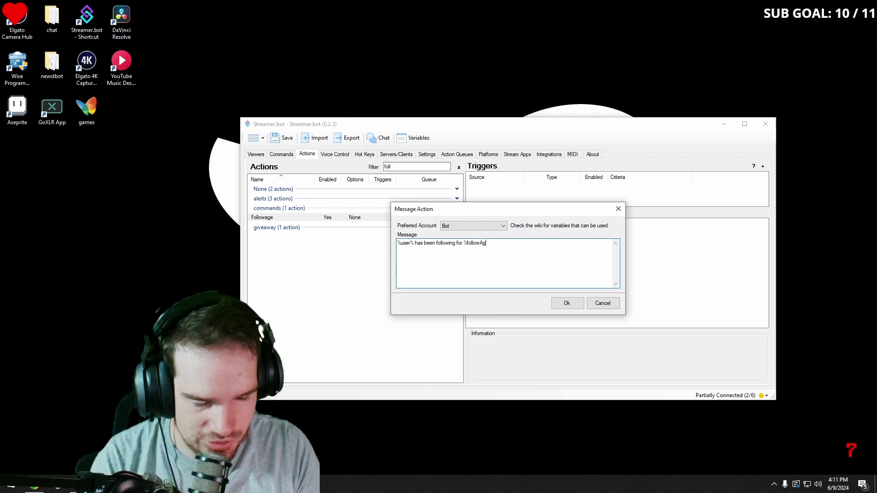
type("eSh")
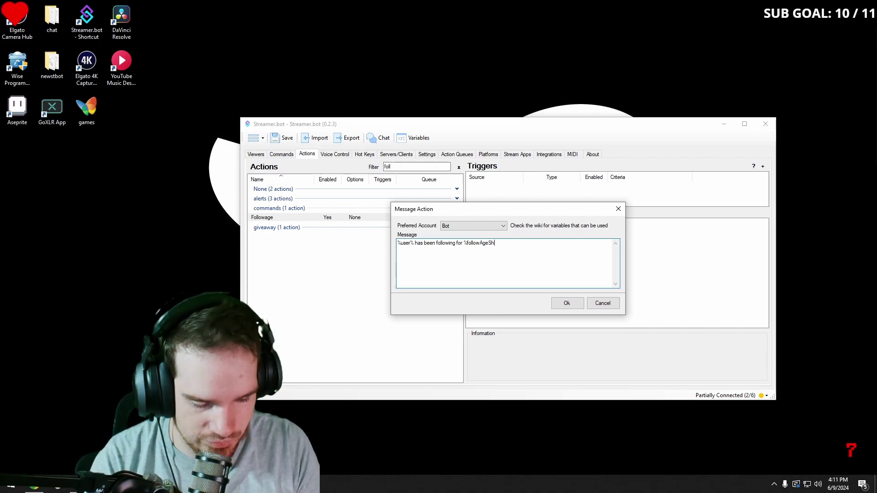
type("ort%")
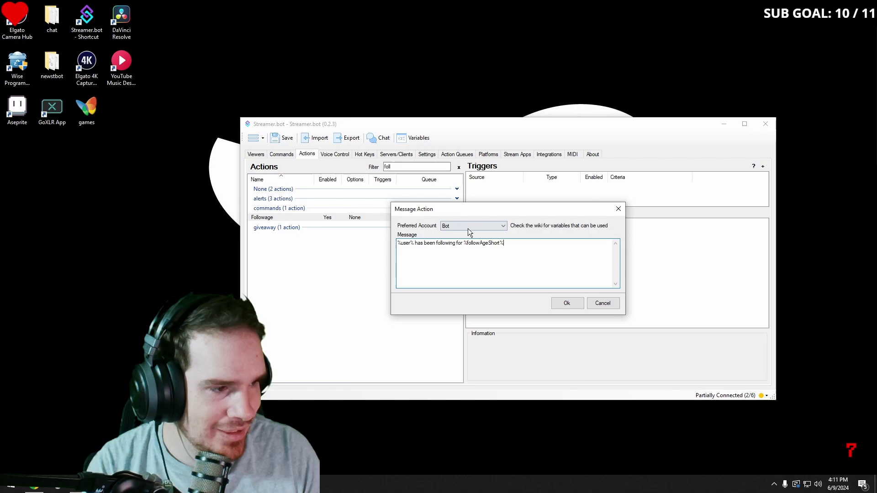
left_click(569, 304)
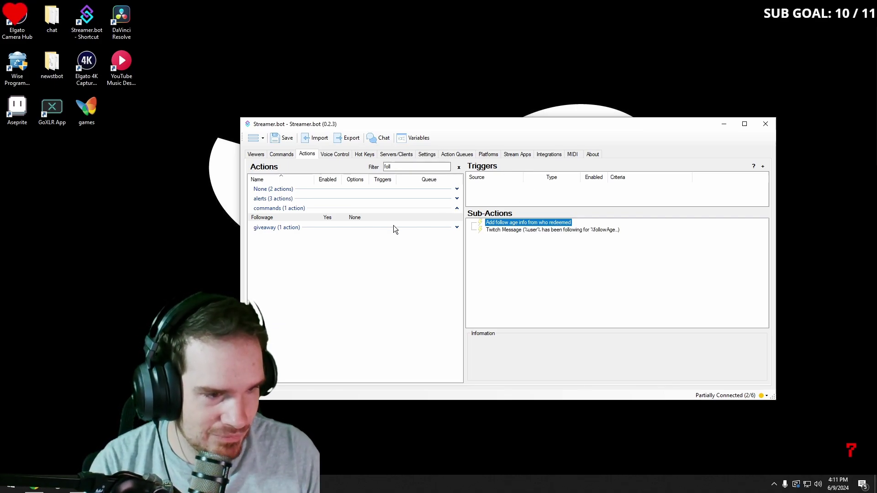
Add a new action named "followage target" and assign it to the commands group.
right_click(330, 253)
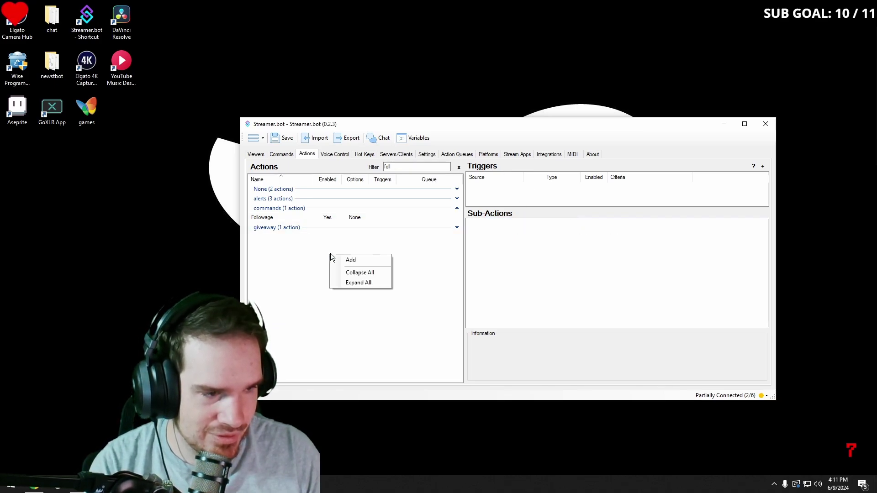
left_click(355, 261)
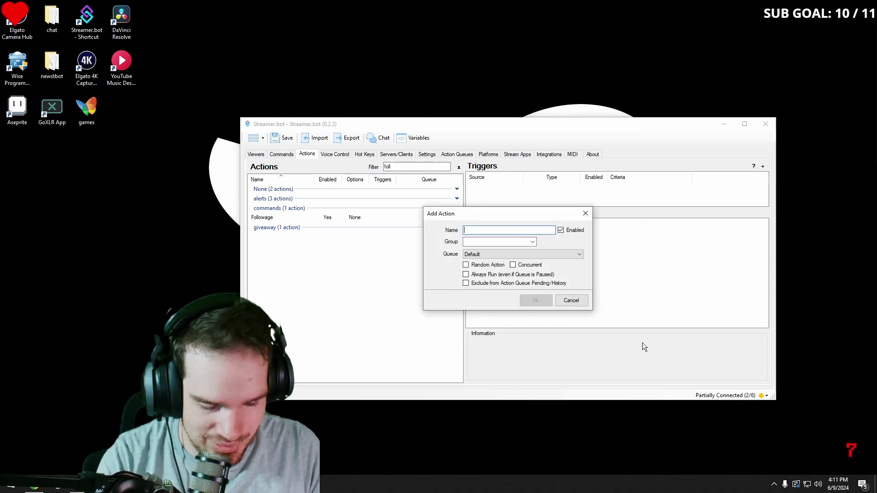
type("follo")
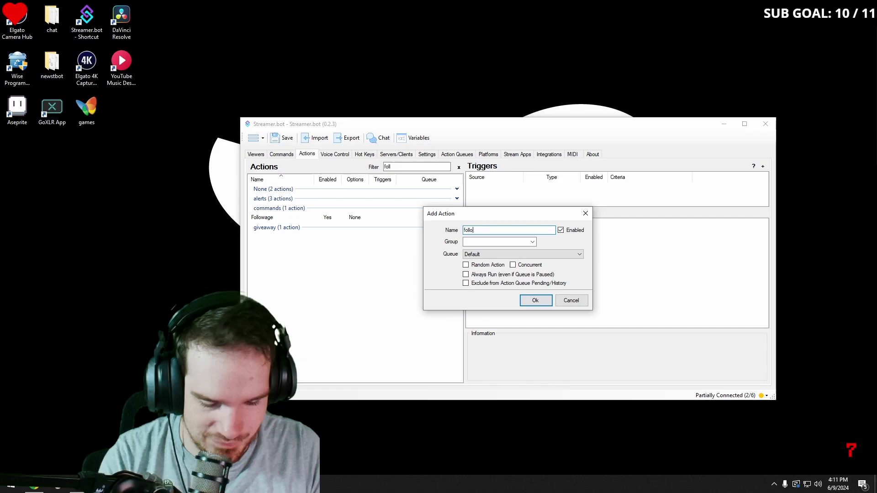
type("wage")
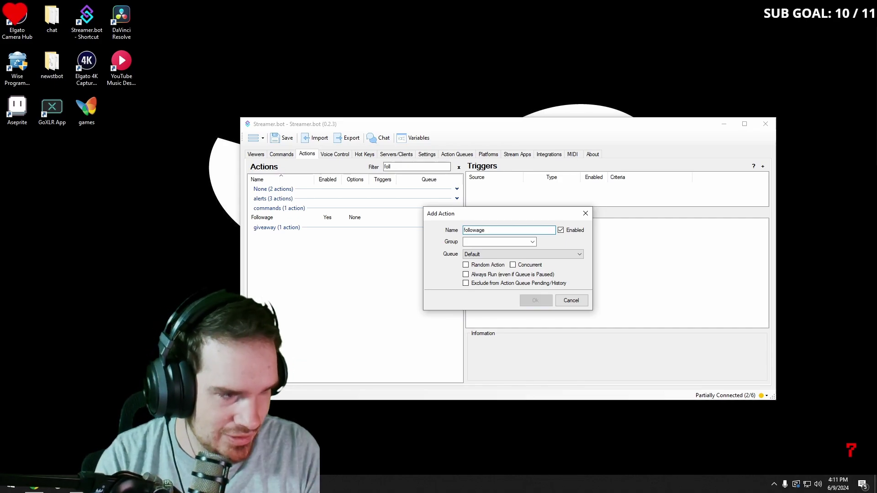
type(" target")
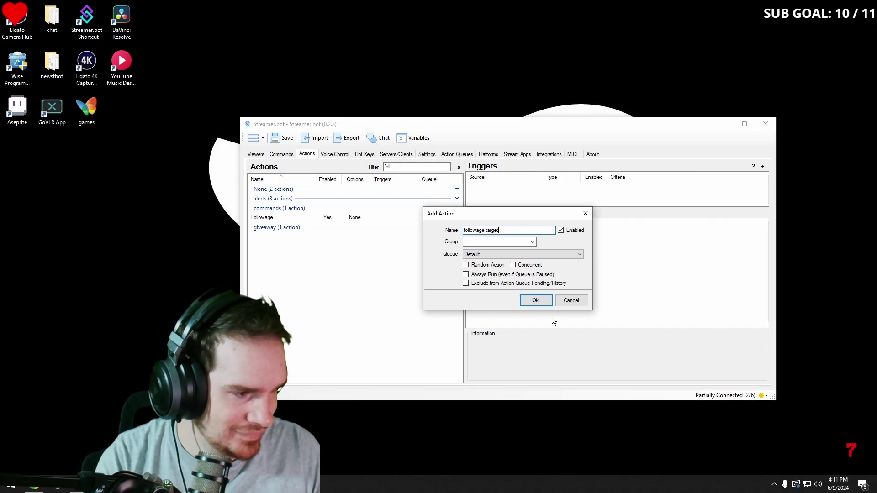
left_click(541, 303)
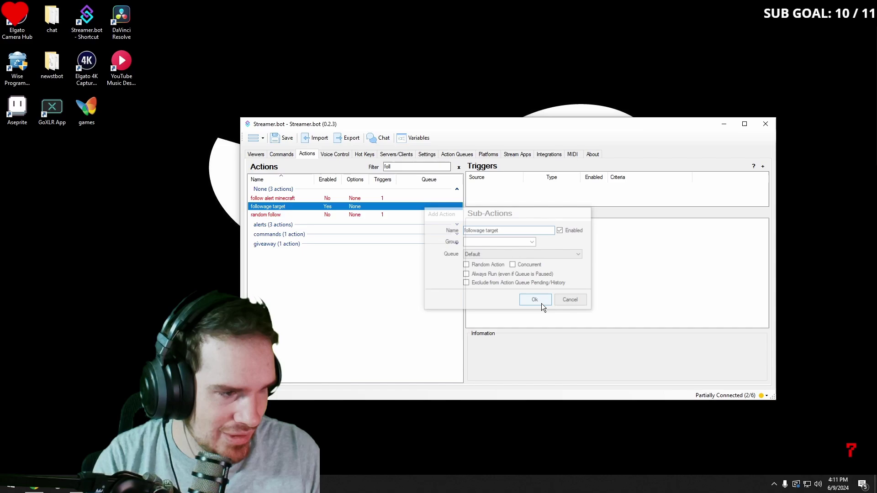
right_click(335, 204)
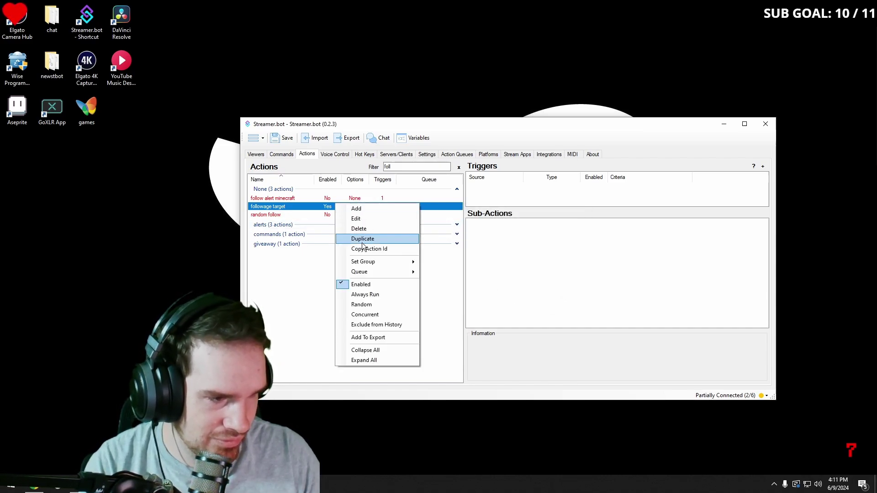
mouse_move(370, 260)
left_click(469, 307)
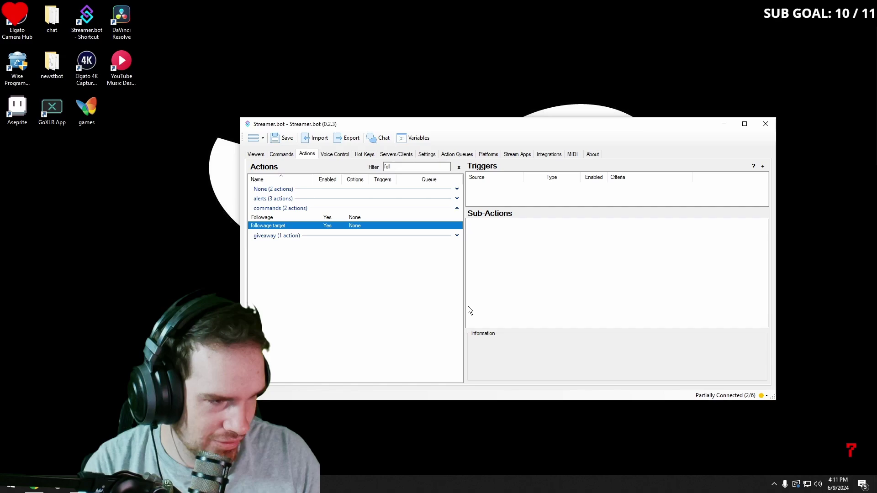
Add a Twitch Get Follow Age Info for Target sub-action to followage target with source type From Input.
right_click(526, 228)
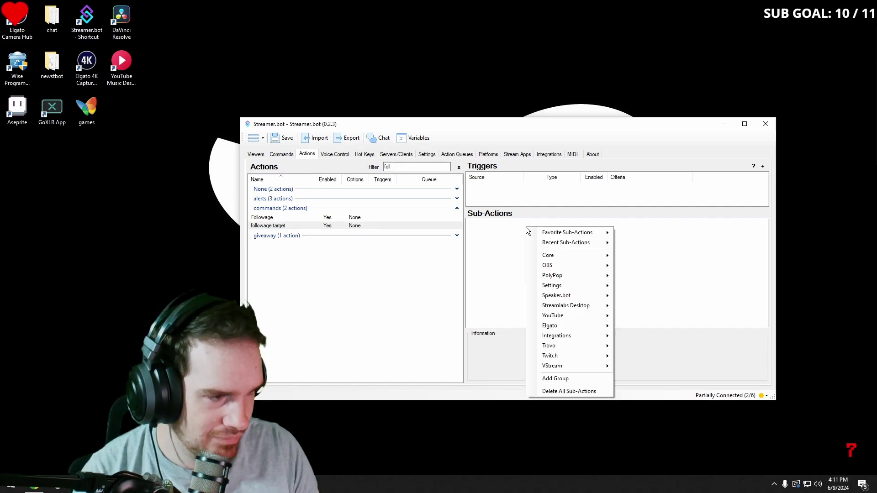
mouse_move(562, 358)
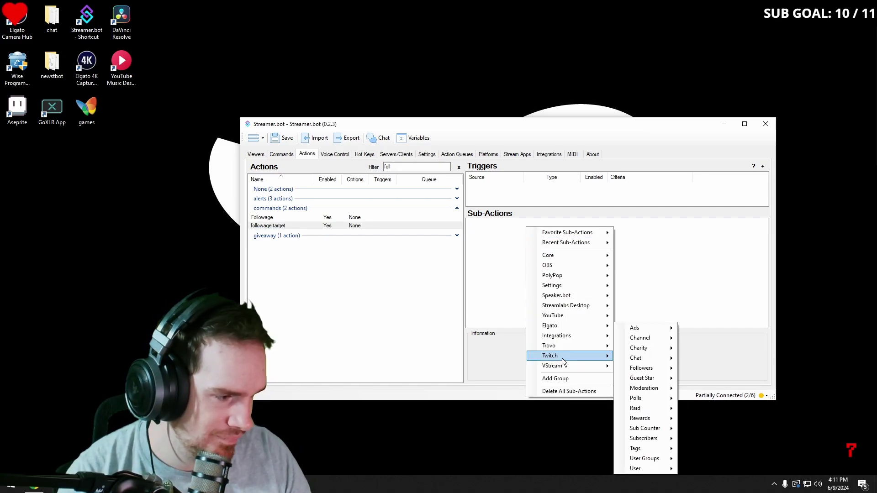
mouse_move(648, 369)
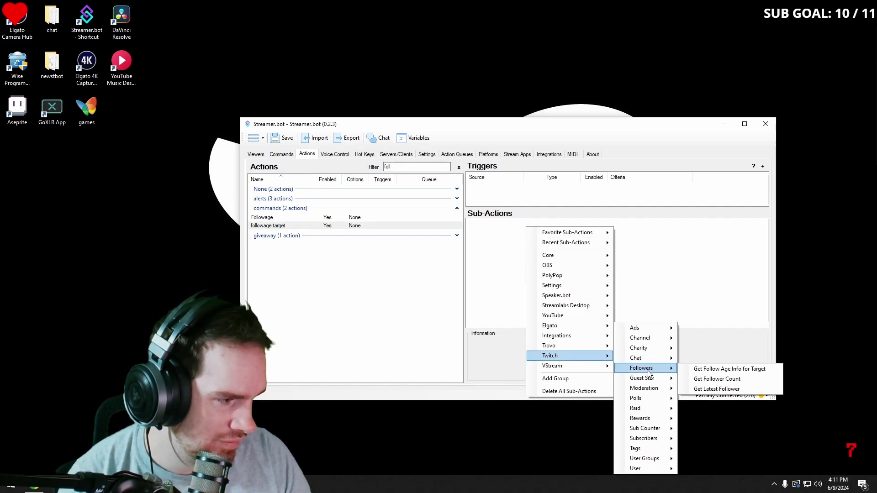
left_click(708, 369)
left_click(492, 239)
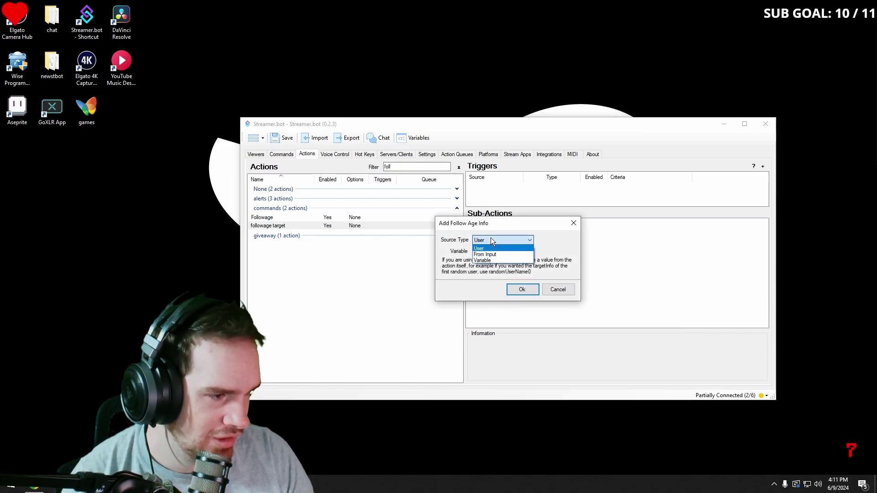
left_click(491, 253)
left_click(523, 291)
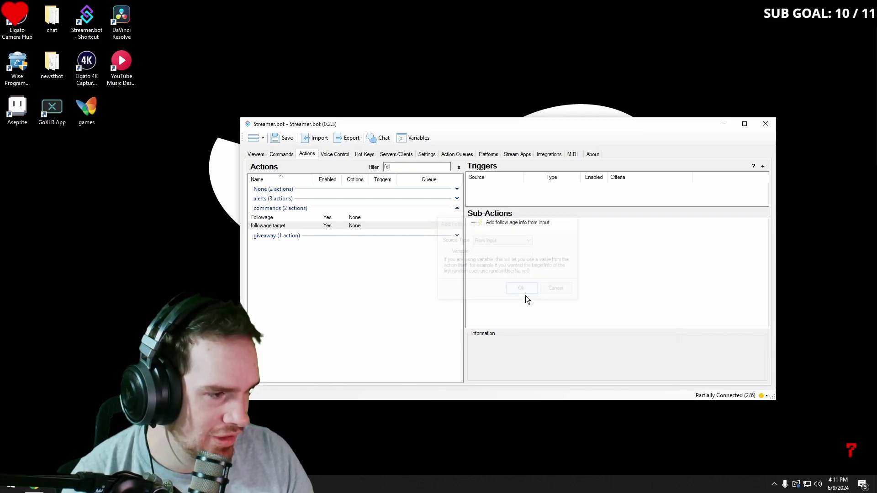
Start a Core Logic If/Else sub-action in followage target that tests whether the variable rawInput equals an empty value.
right_click(505, 237)
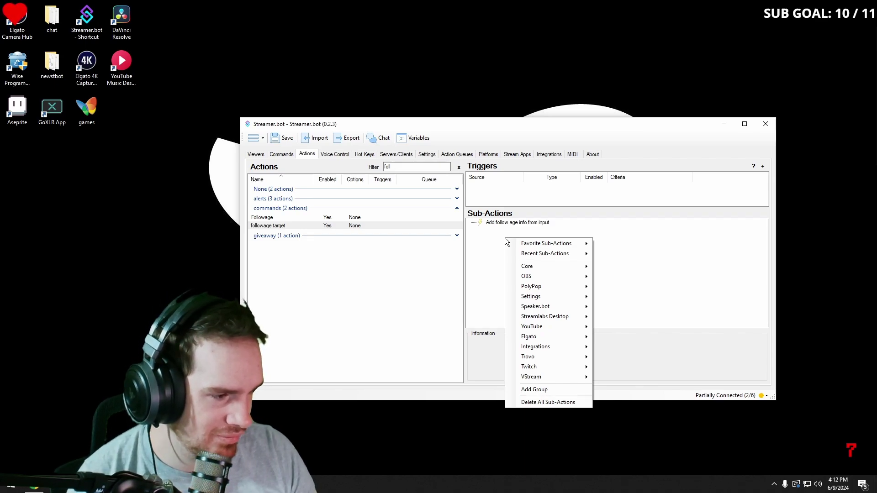
mouse_move(562, 266)
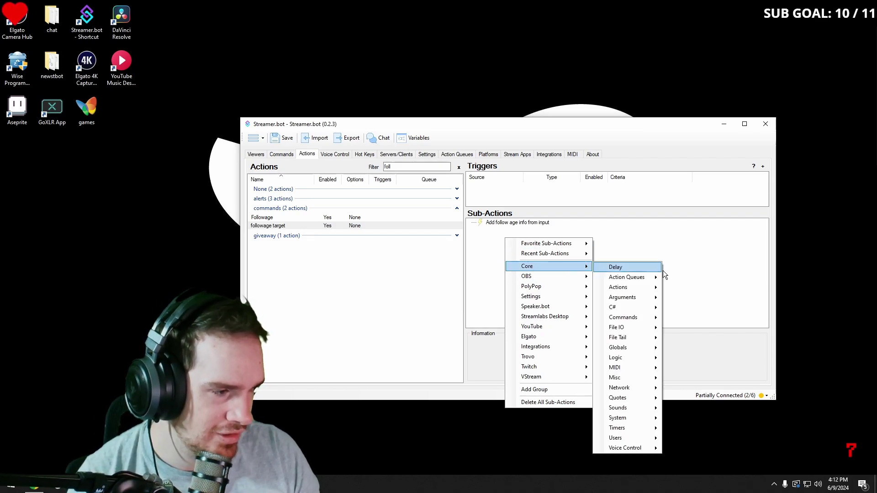
mouse_move(631, 359)
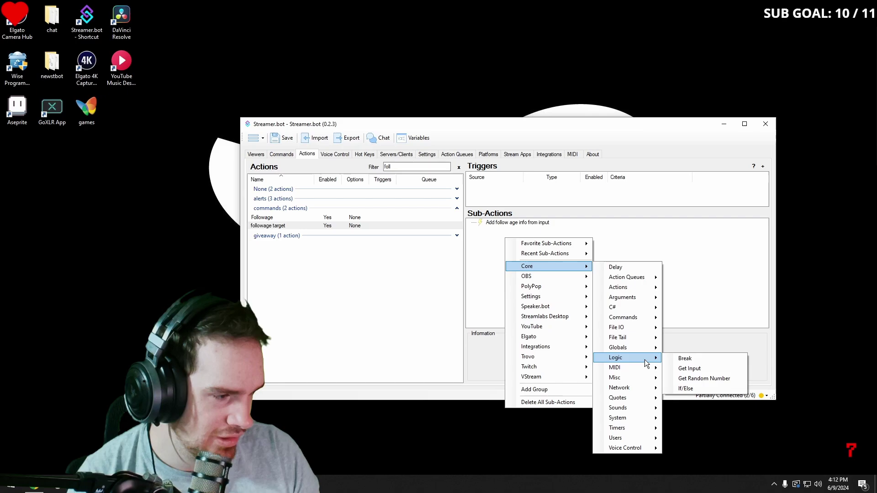
left_click(692, 388)
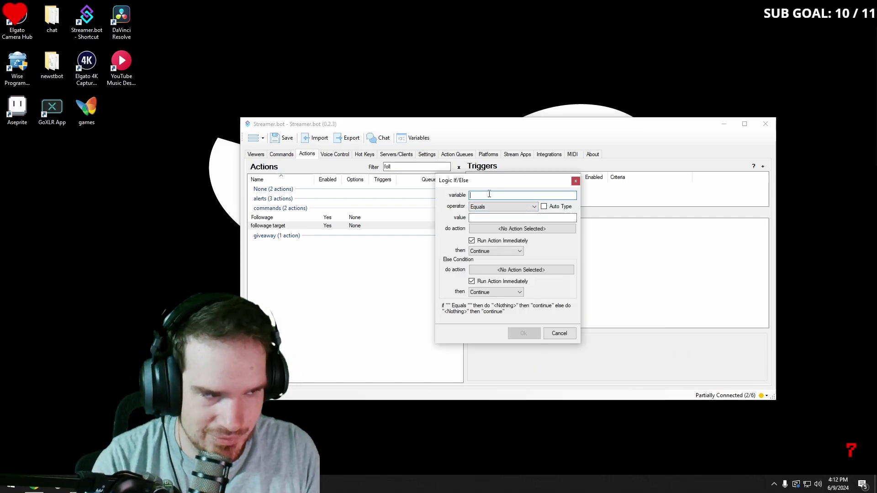
type("raw")
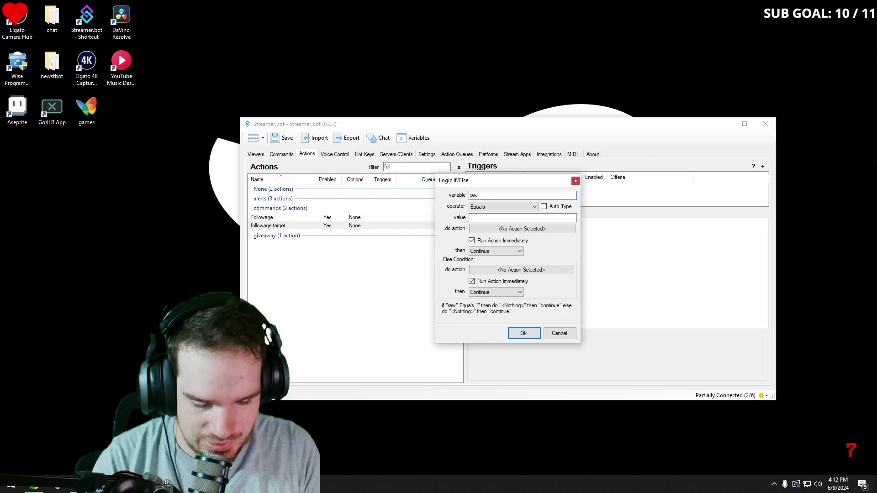
type("in")
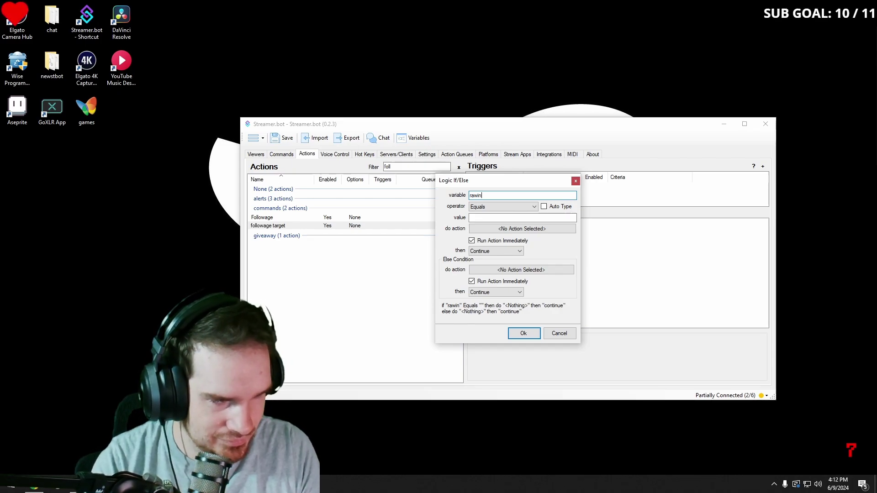
key("BackSpace")
key("BackSpace")
type("In")
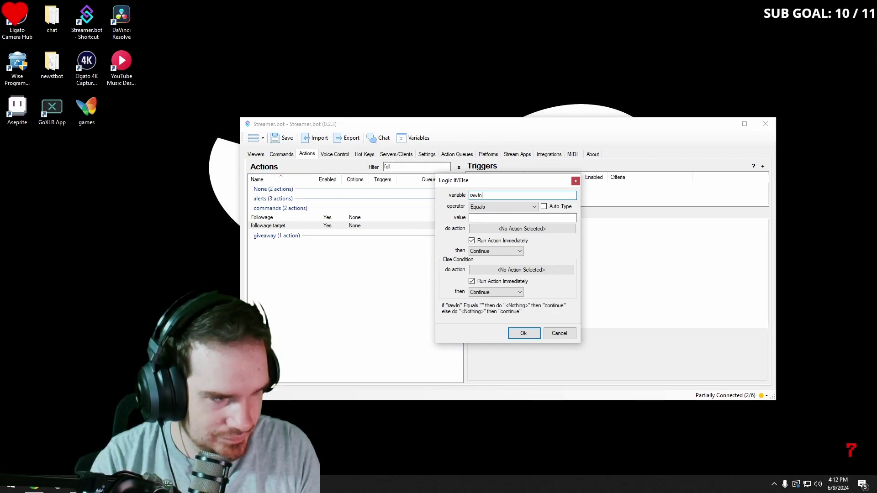
type("put")
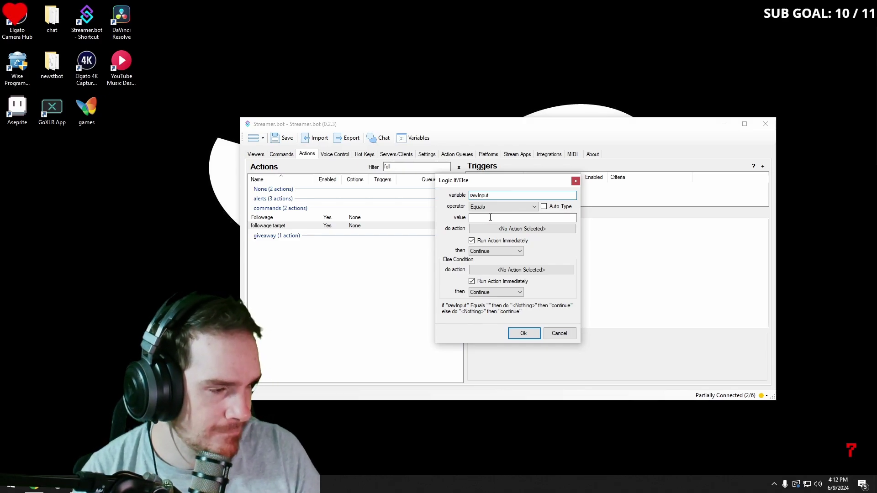
Set the If/Else condition to run the Followage action when it is met, and add the sub-action.
left_click(492, 228)
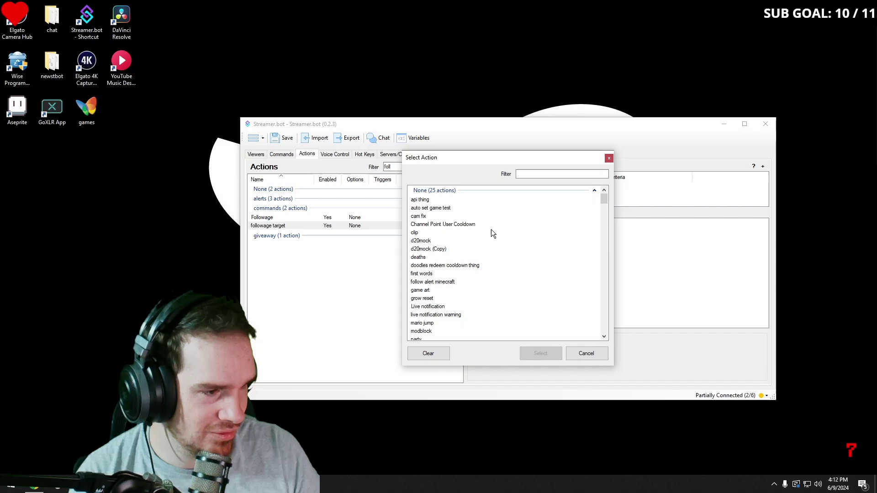
scroll(481, 226, "down", 5)
scroll(462, 251, "down", 6)
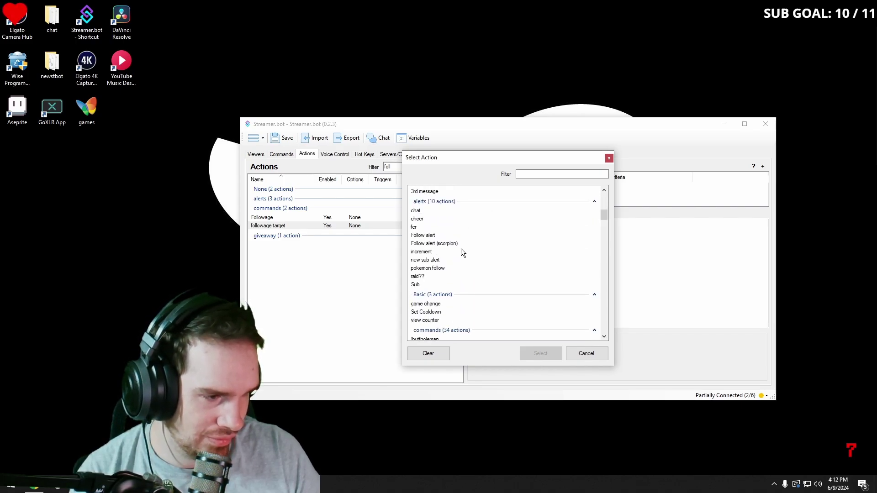
left_click(548, 178)
type("foll")
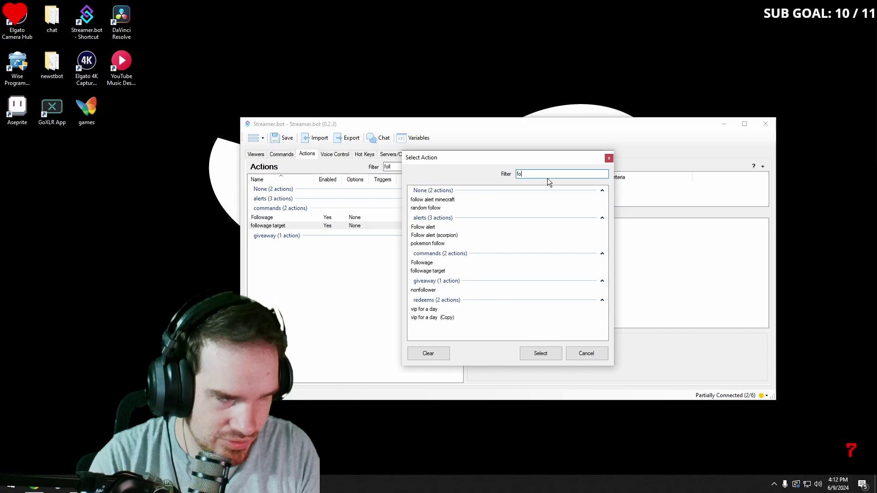
left_click(434, 262)
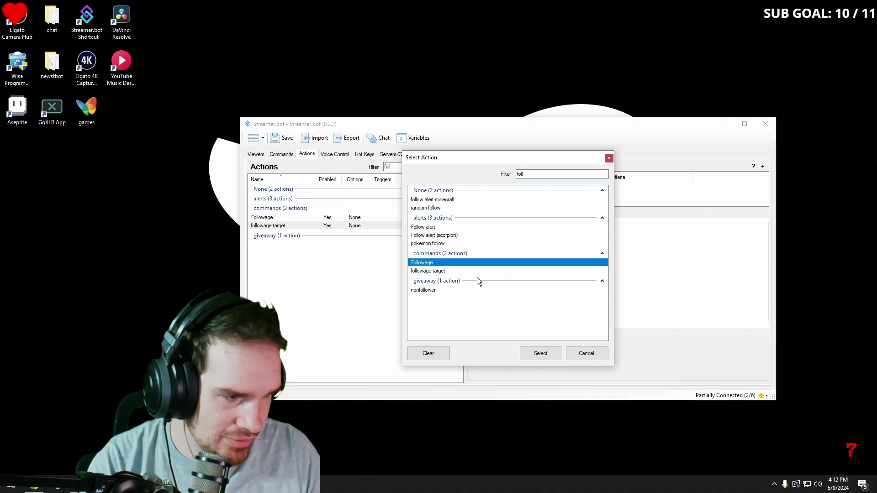
left_click(536, 356)
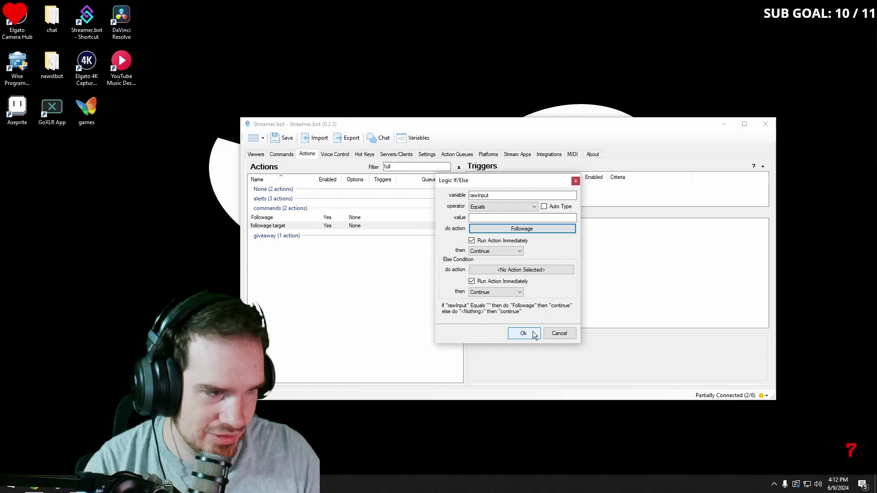
left_click(534, 333)
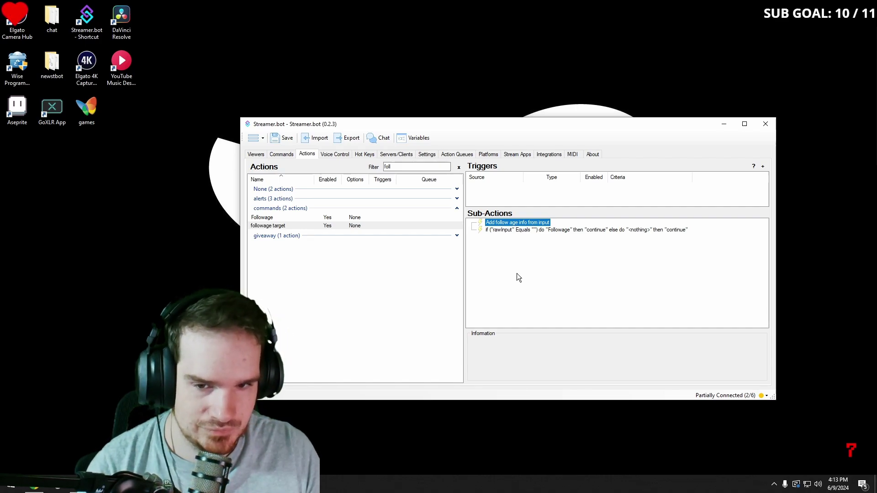
Start a Twitch Send Message to Channel sub-action in followage target and enter the variable %followUser% as the beginning of its message.
right_click(511, 244)
mouse_move(512, 246)
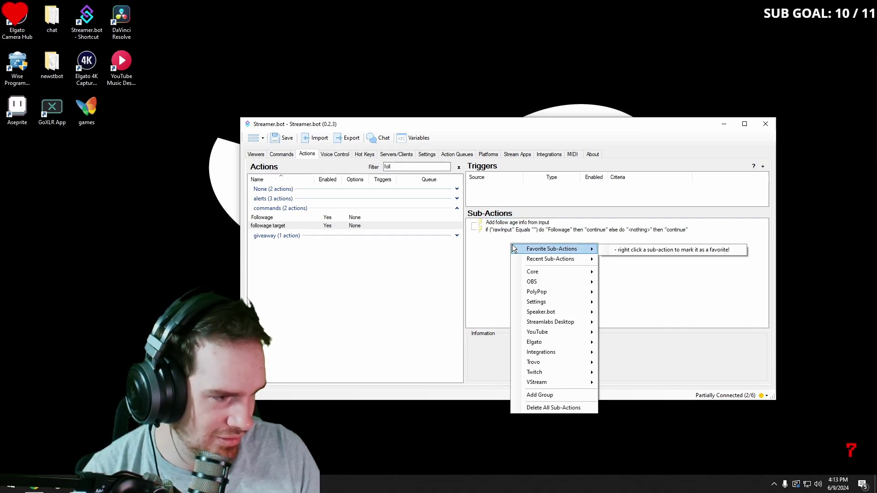
mouse_move(547, 372)
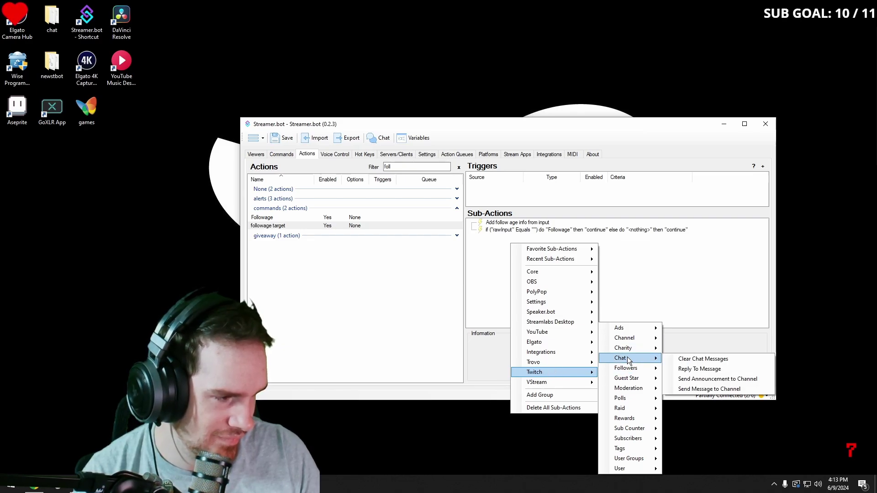
left_click(710, 390)
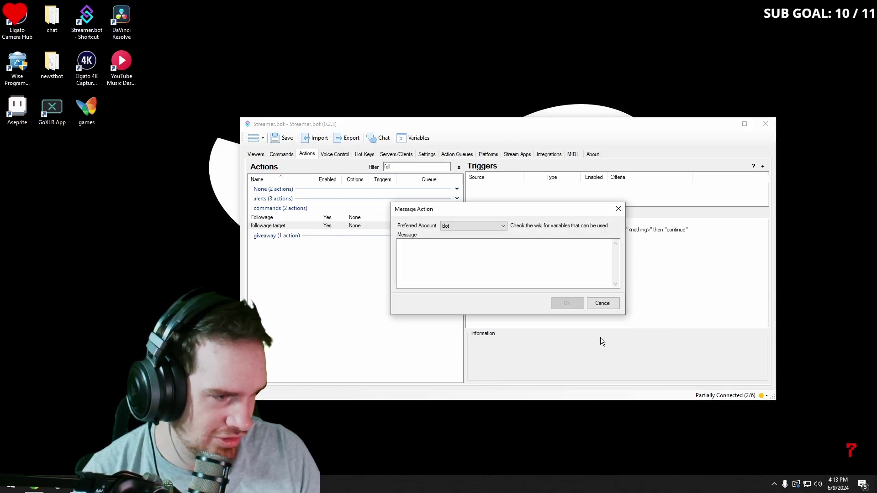
left_click(445, 255)
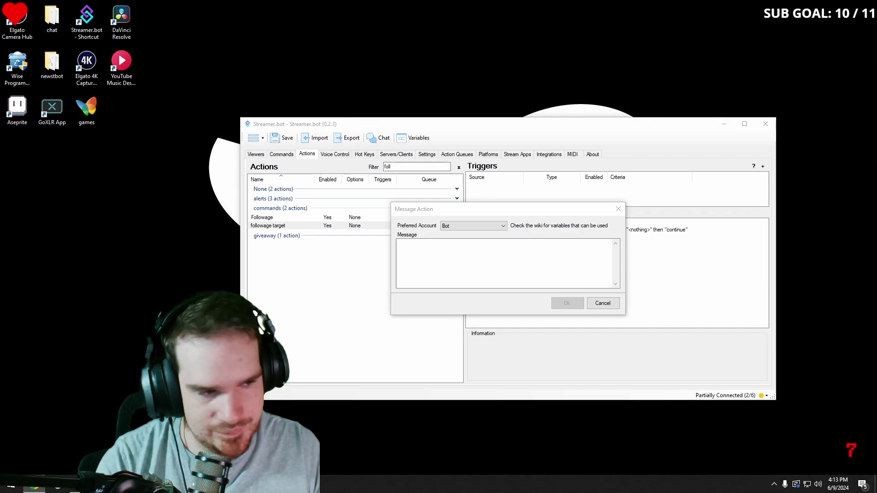
left_click(406, 247)
right_click(410, 250)
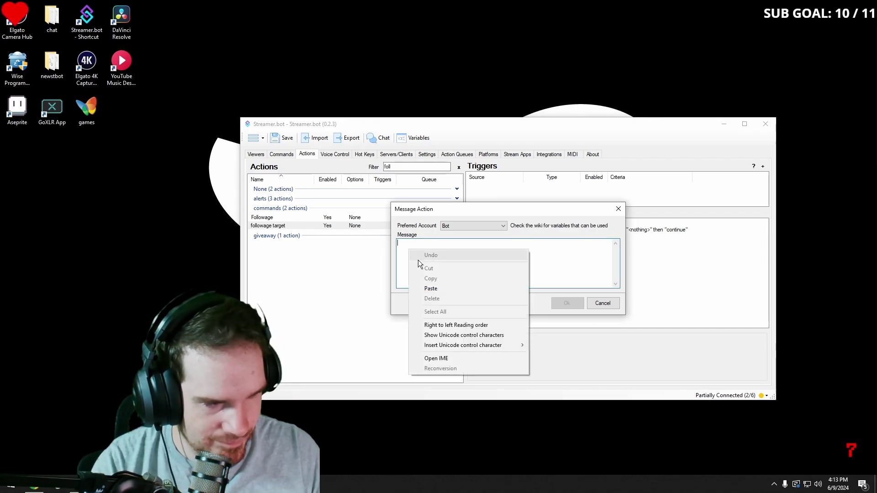
left_click(430, 287)
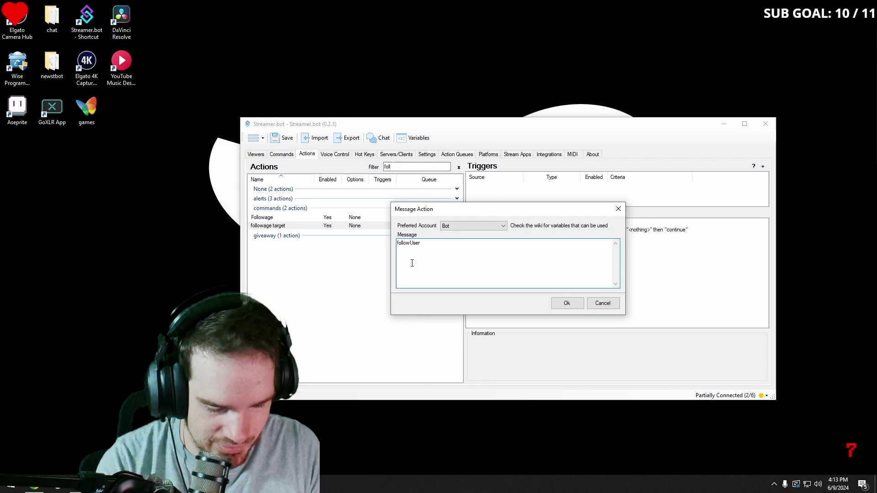
type("%")
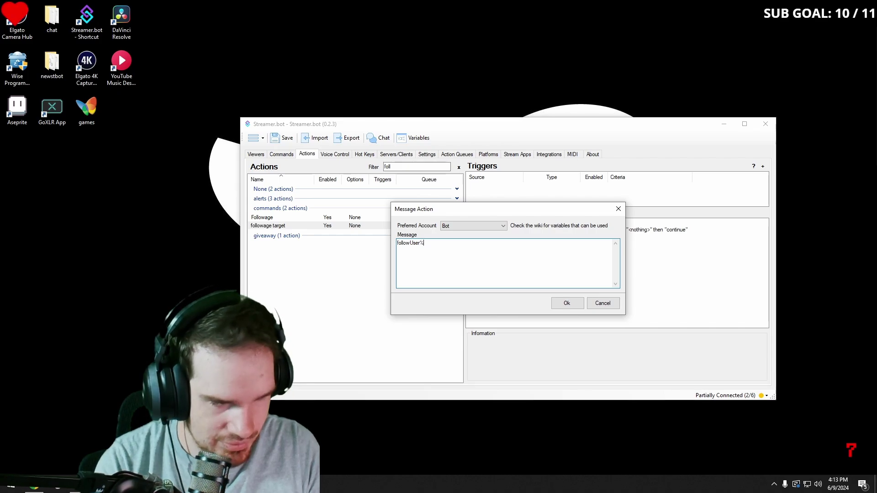
left_click(398, 248)
type("%")
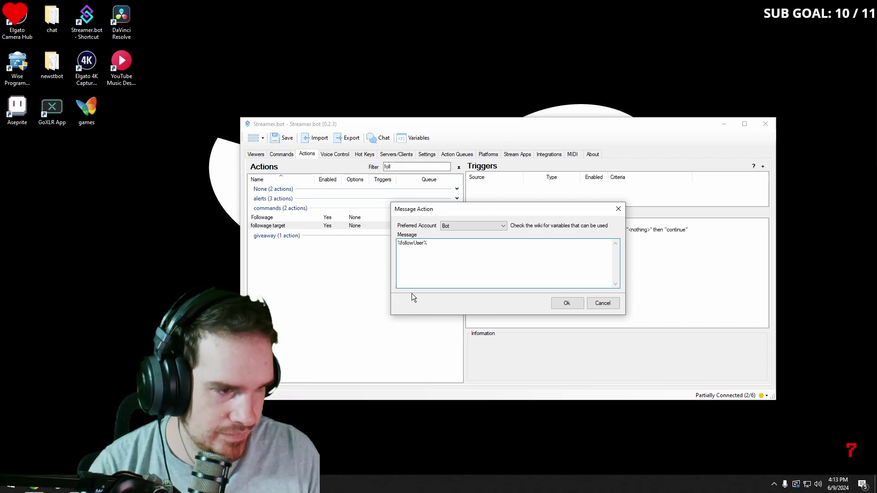
Complete the message with "has been following for %followAgeShort%" after the user variable, and add the sub-action.
left_click(443, 250)
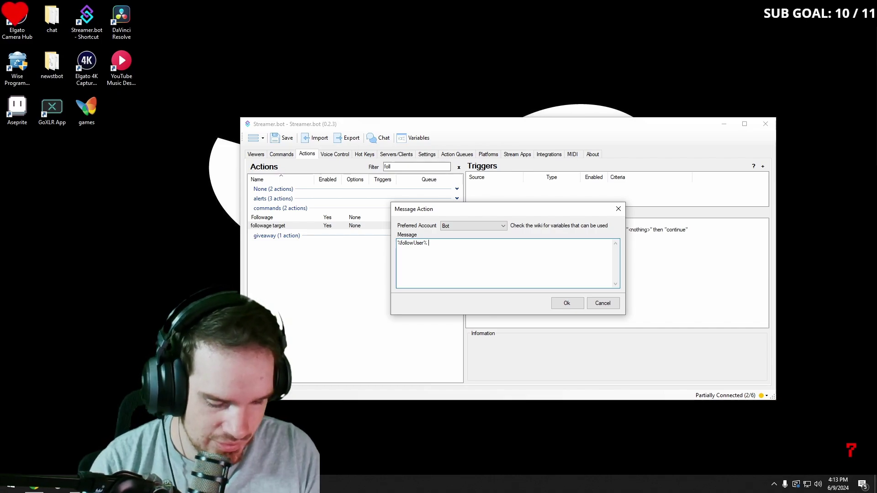
type("has been")
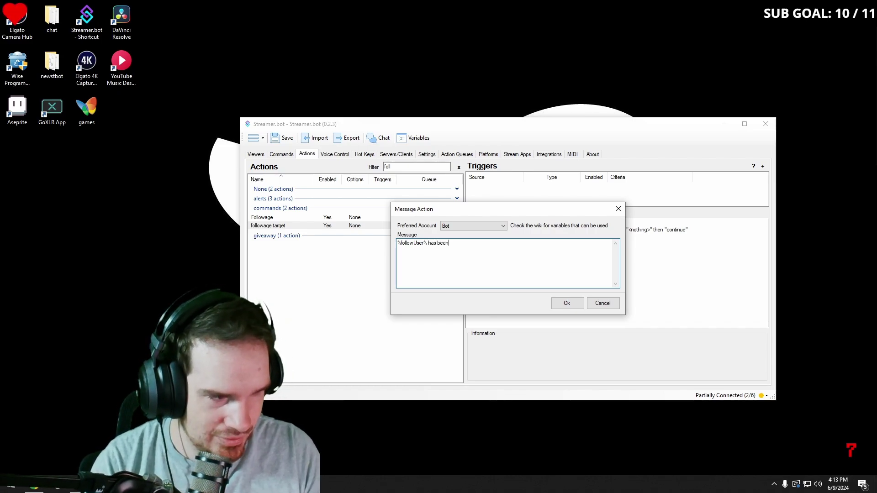
type(" follow")
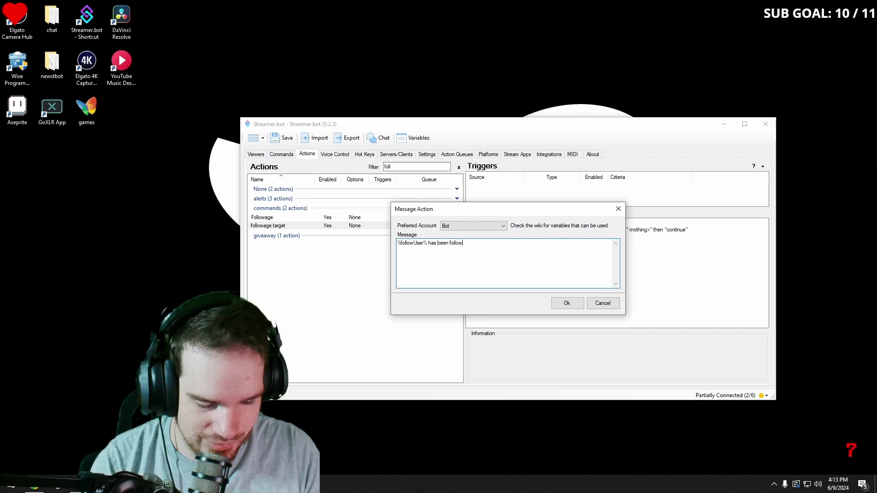
type("ing for")
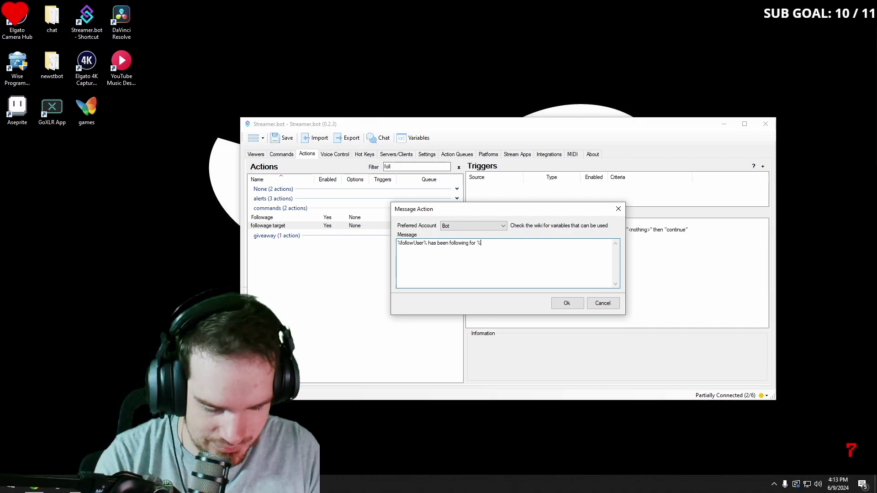
type(" %follow")
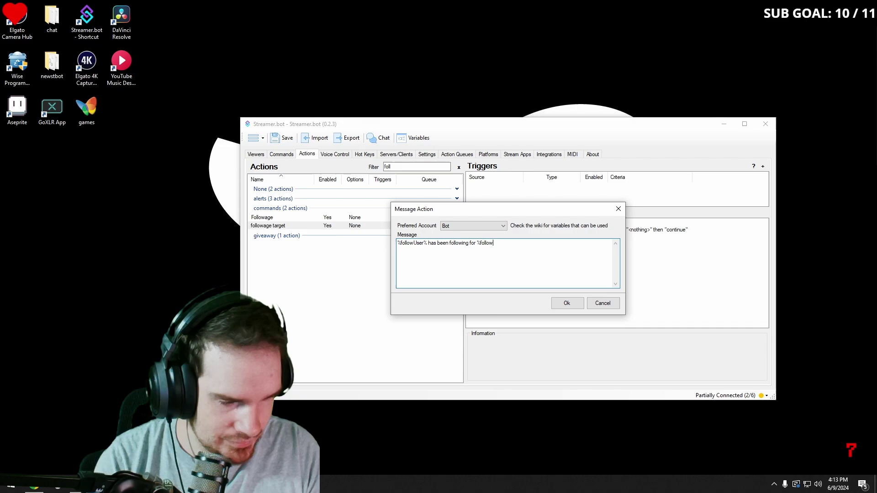
type("Age")
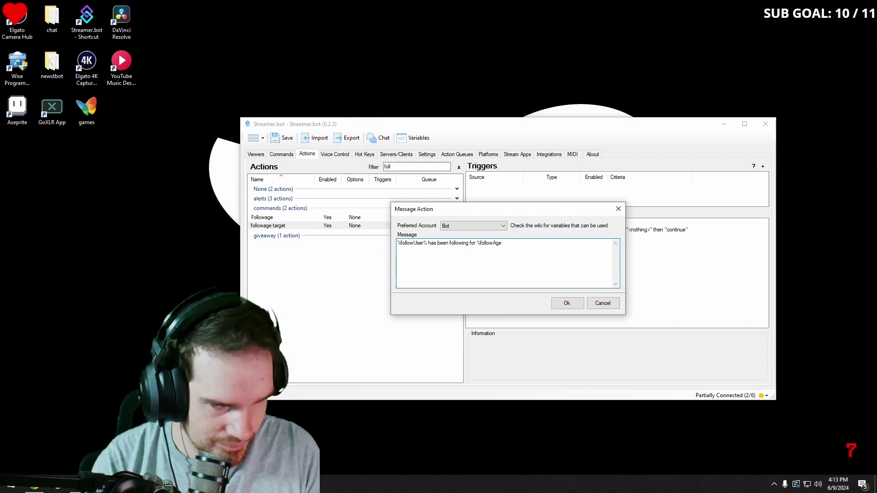
type("Short%")
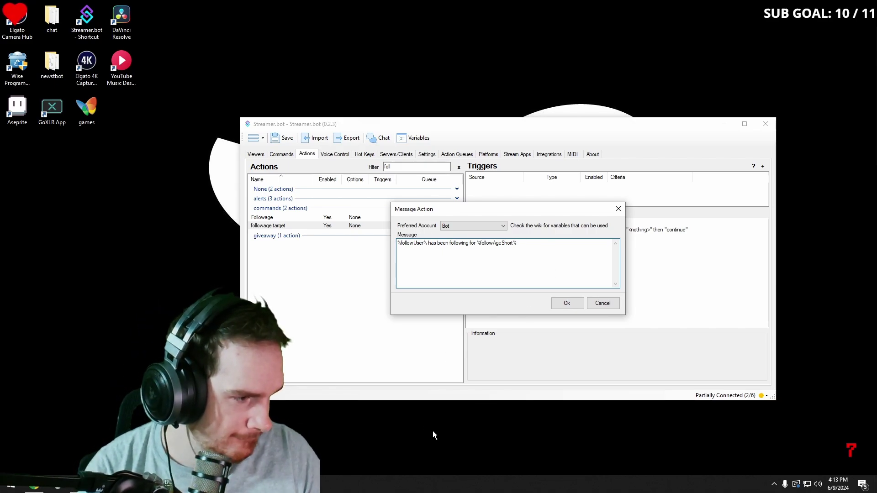
left_click(567, 304)
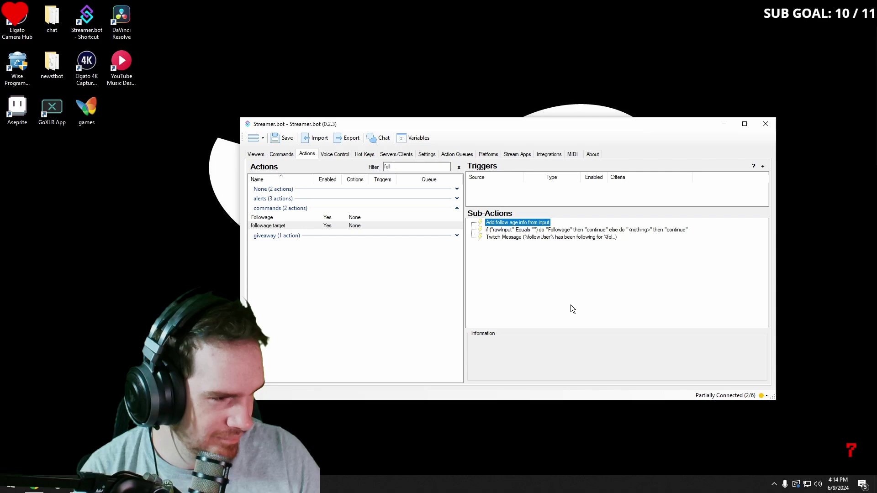
Add a Core Command Triggered trigger to followage target, using a new command named followage that responds to !followage.
right_click(520, 197)
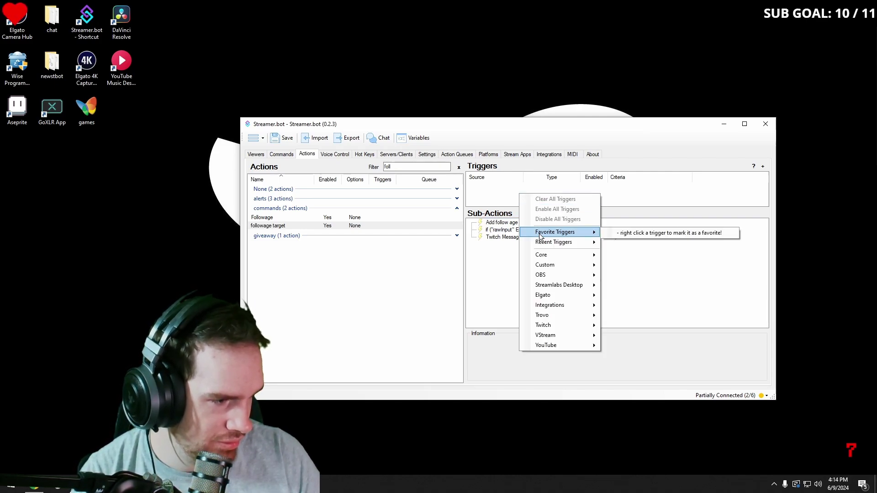
mouse_move(555, 254)
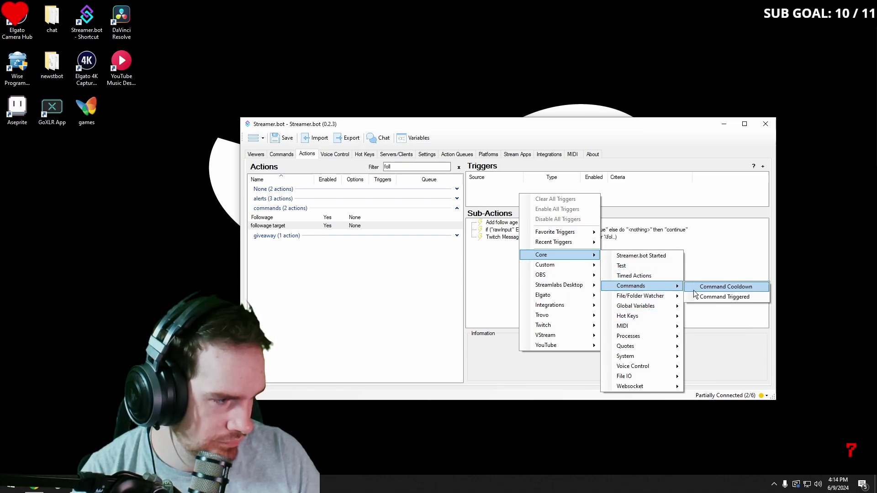
left_click(714, 297)
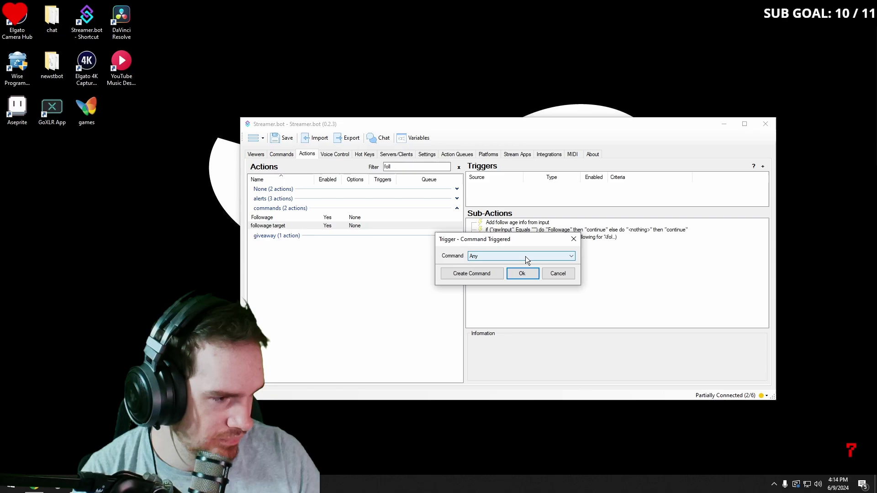
left_click(493, 270)
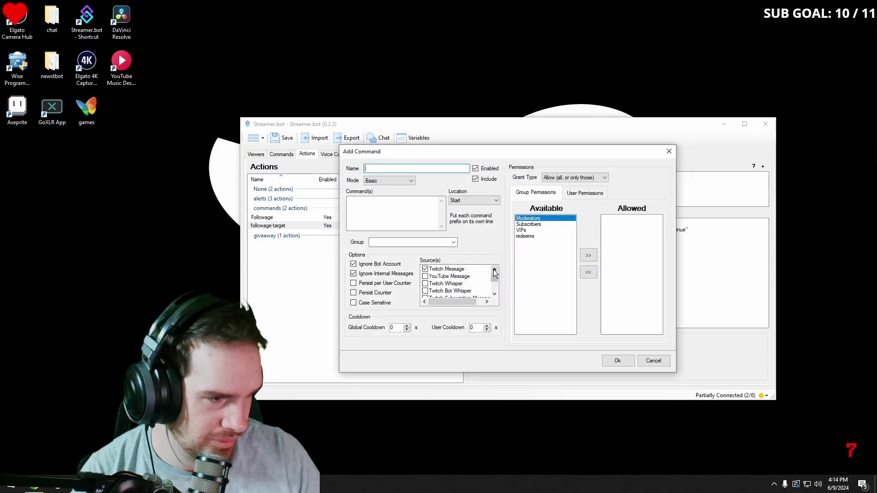
type("followage")
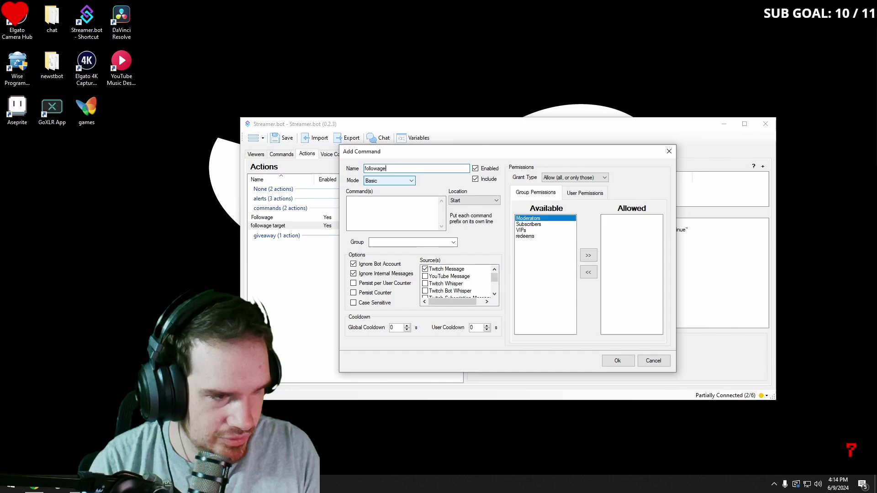
left_click(371, 219)
type("!foll")
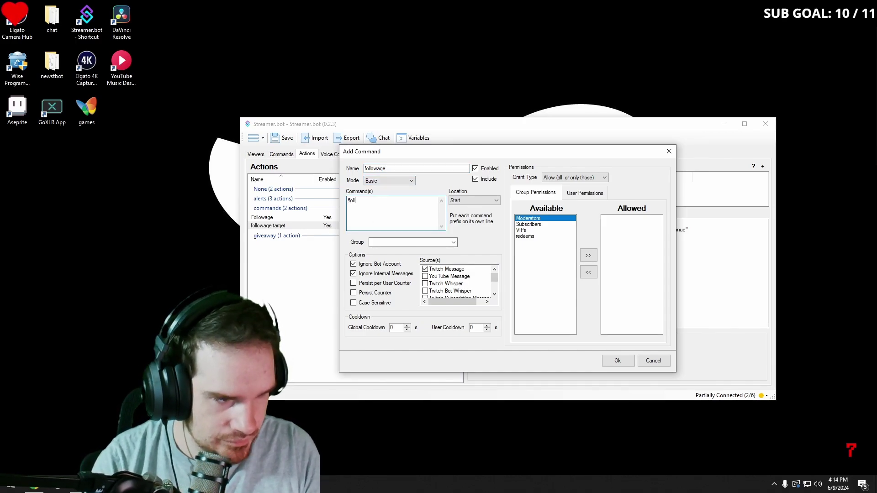
type("owage")
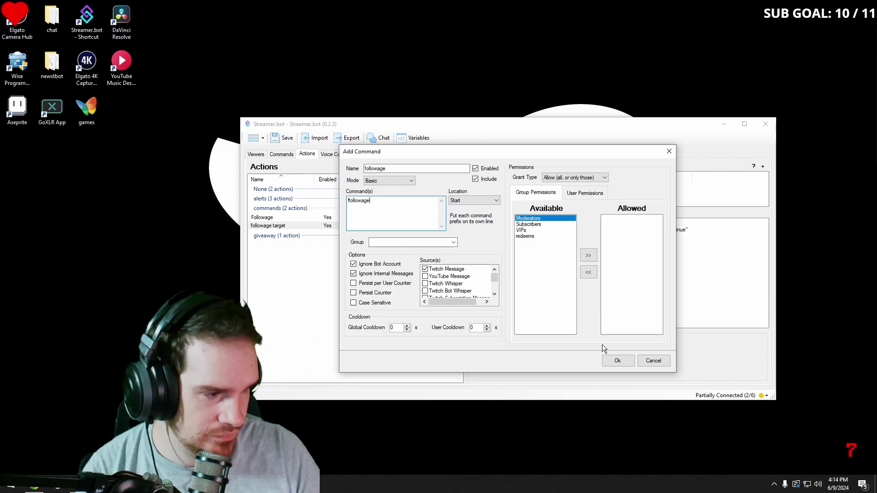
left_click(615, 361)
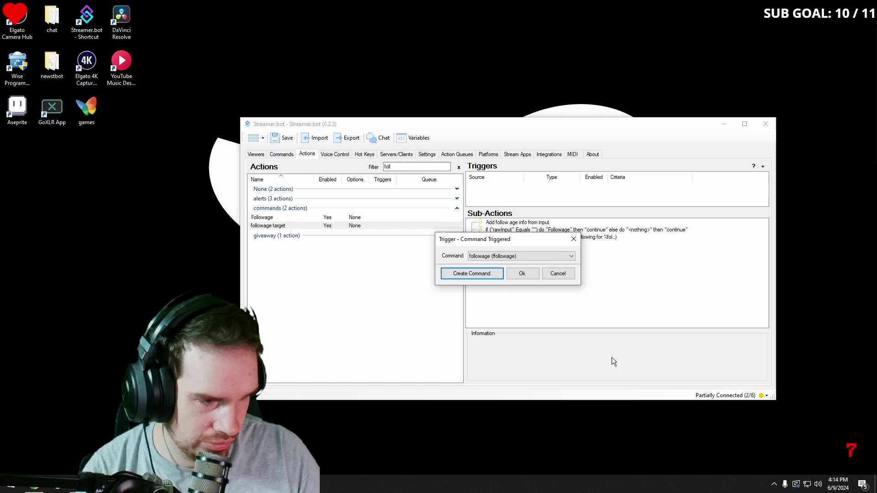
left_click(523, 274)
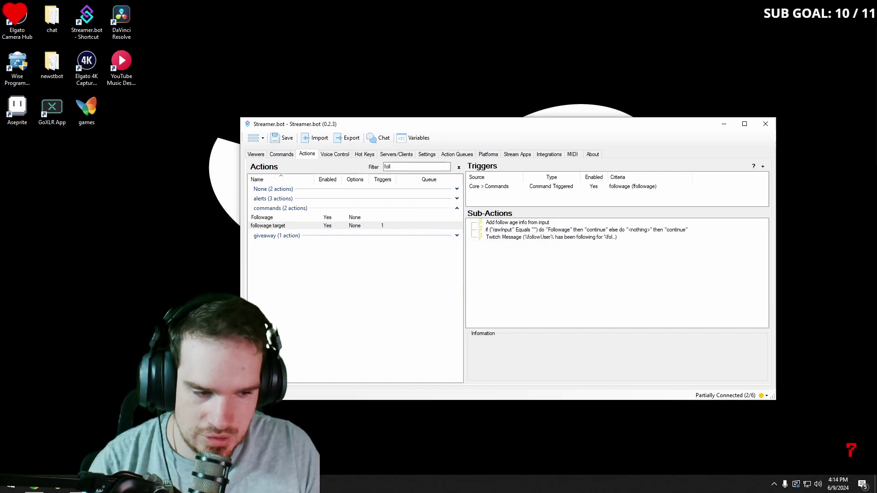
Switch to the Twitch stream chat window, place it over Streamer.bot and send the message !followage to test the command.
left_click(94, 355)
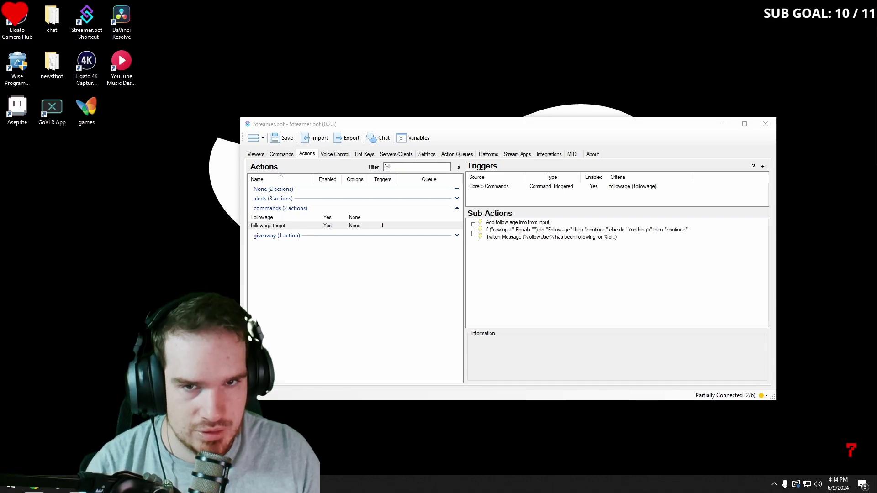
left_click_drag(749, 21, 693, 53)
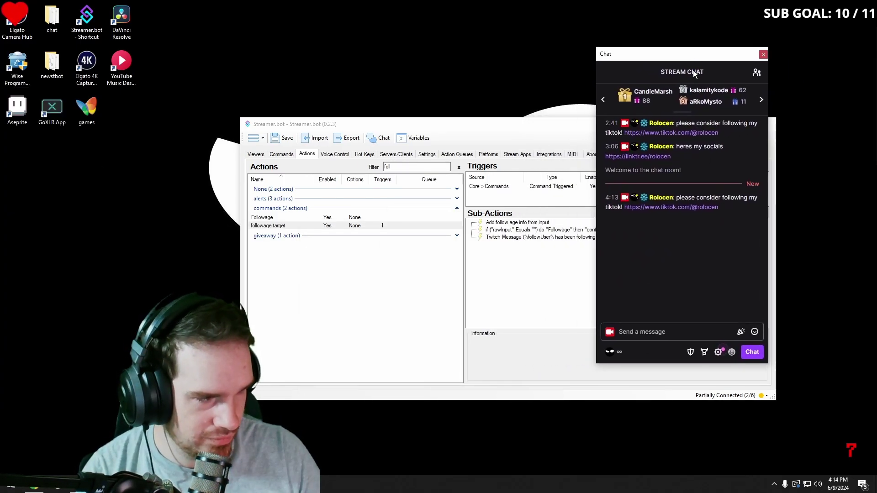
left_click(676, 326)
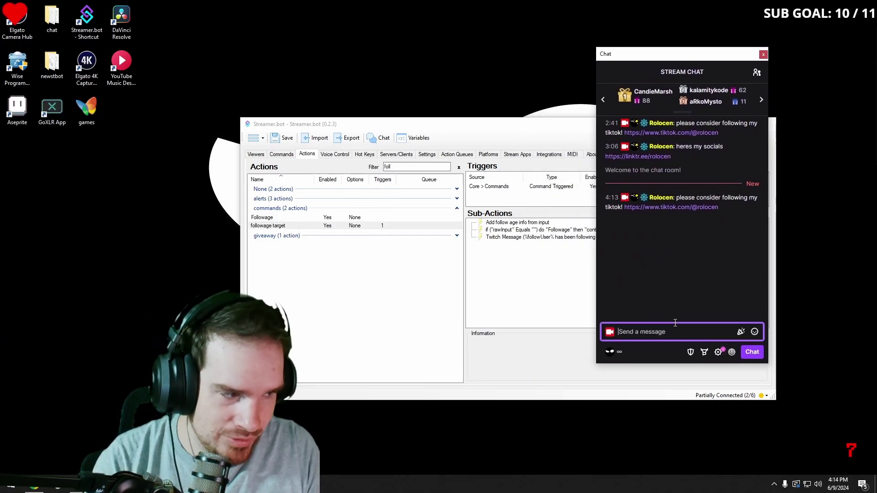
type("!follo")
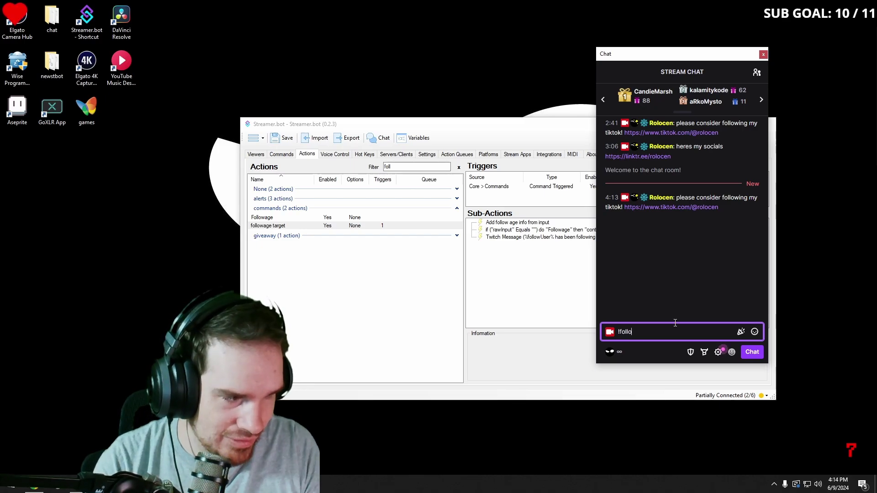
type("wa")
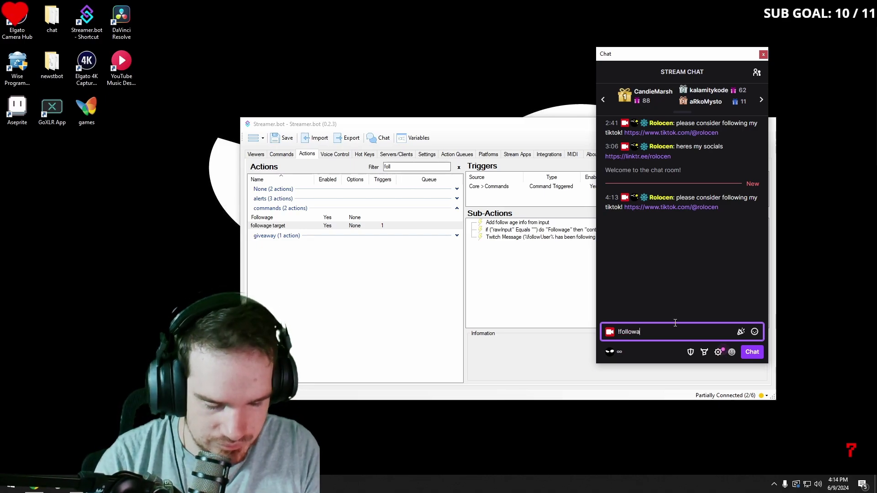
type("ge")
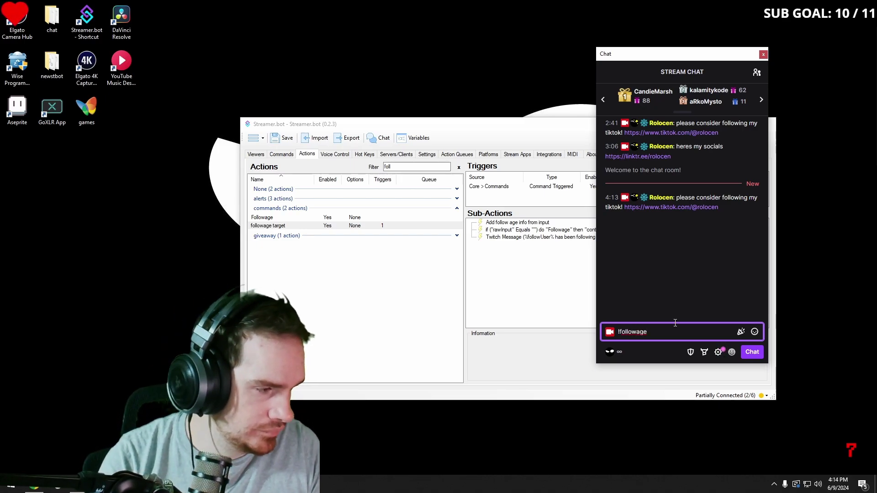
key("Return")
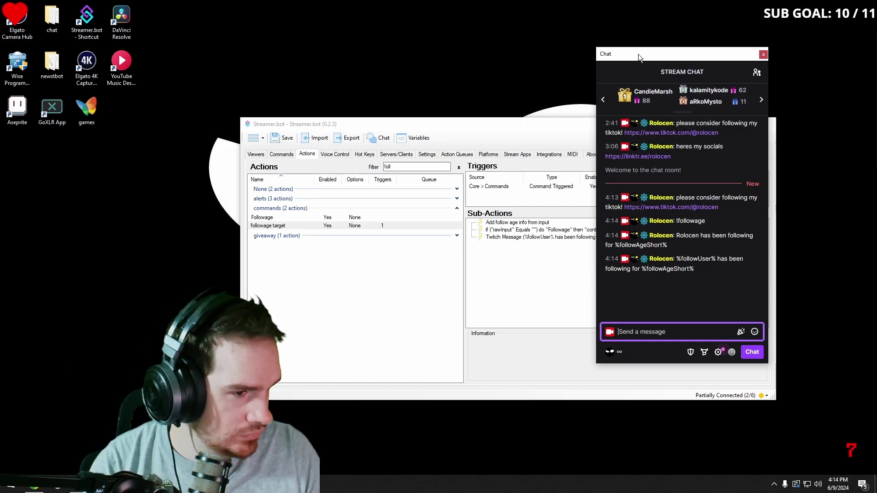
Move the chat window off the sub-actions and set followage target's If/Else condition to Break after it runs the Followage action.
left_click_drag(638, 54, 286, 92)
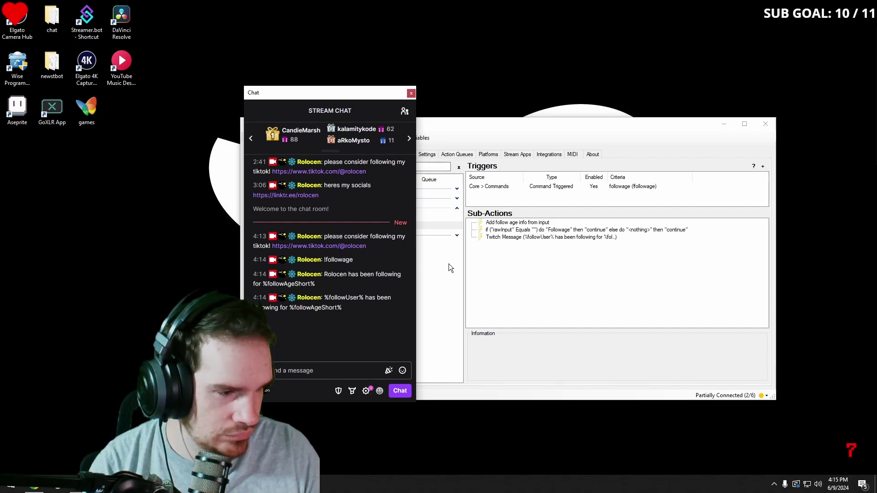
key("alt+Tab")
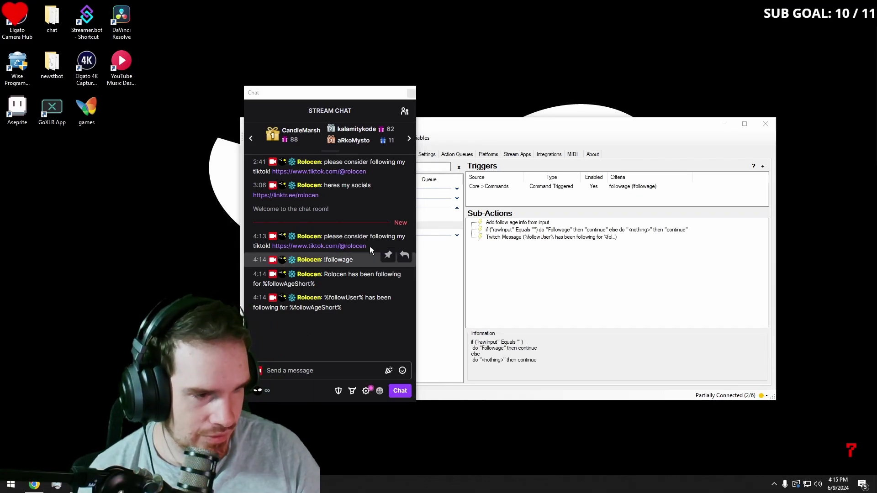
left_click(531, 230)
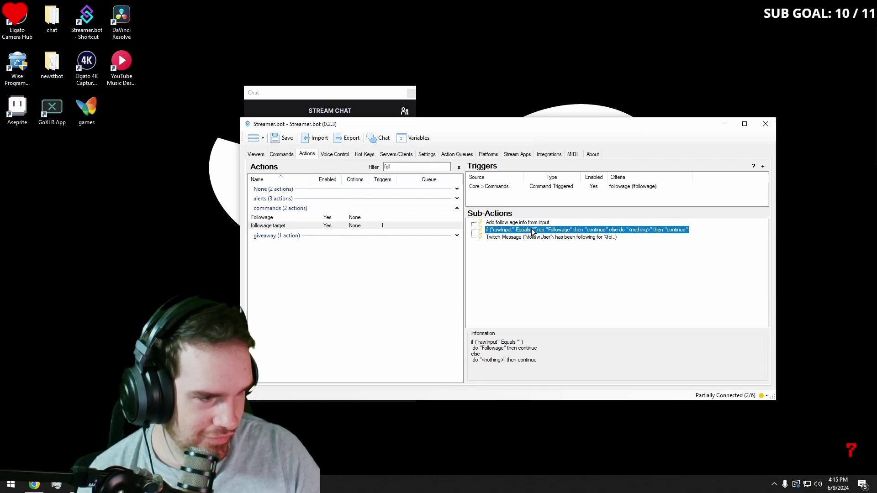
double_click(532, 230)
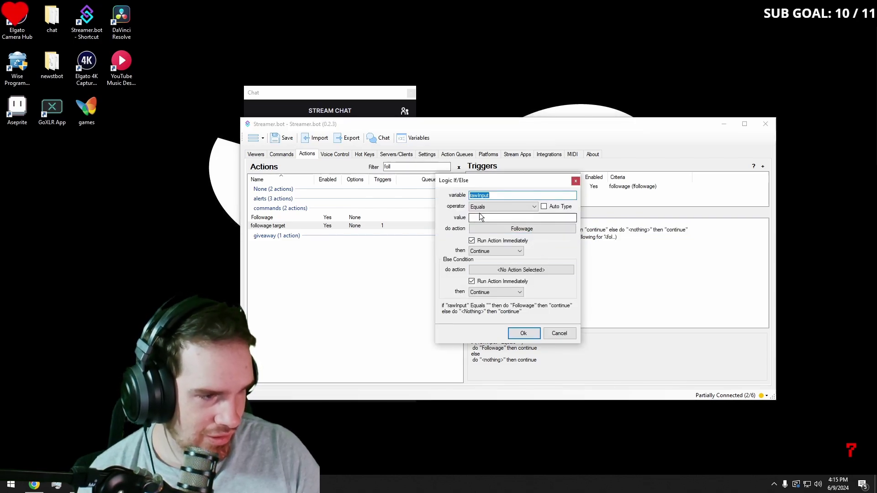
left_click(496, 251)
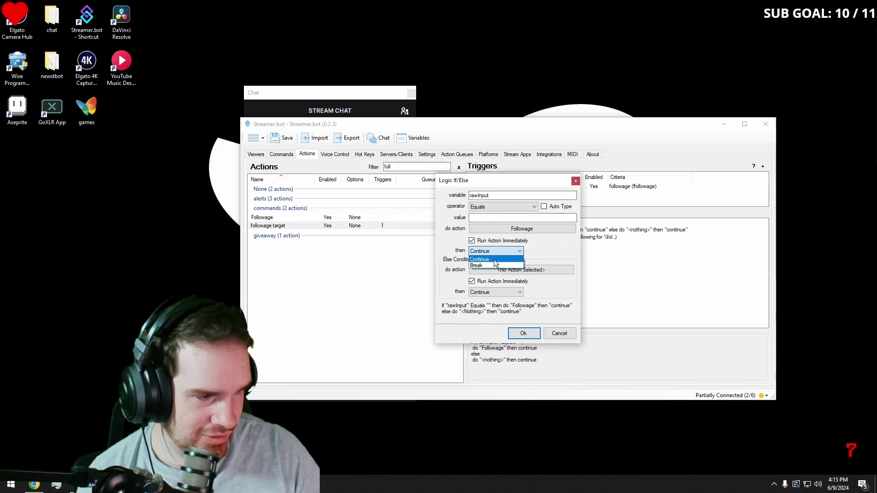
left_click(494, 266)
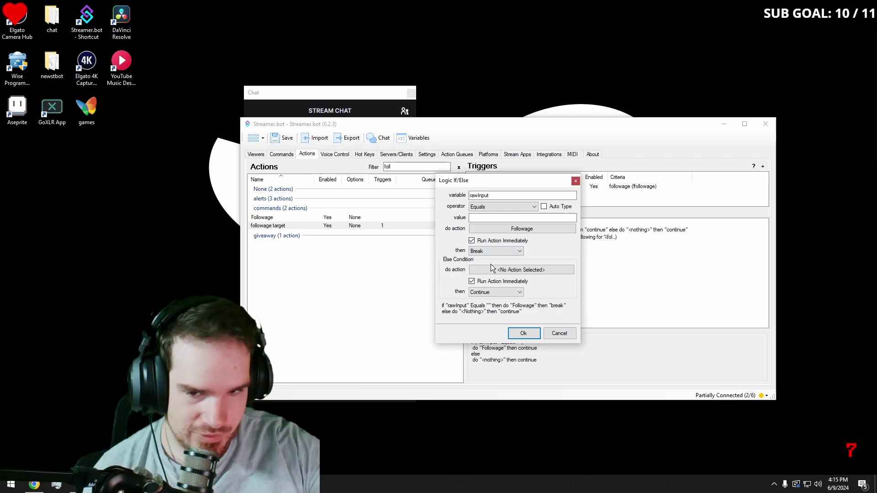
left_click(516, 334)
Return to the Twitch chat window and send !followage to retest the command without a target.
left_click(295, 95)
left_click(330, 370)
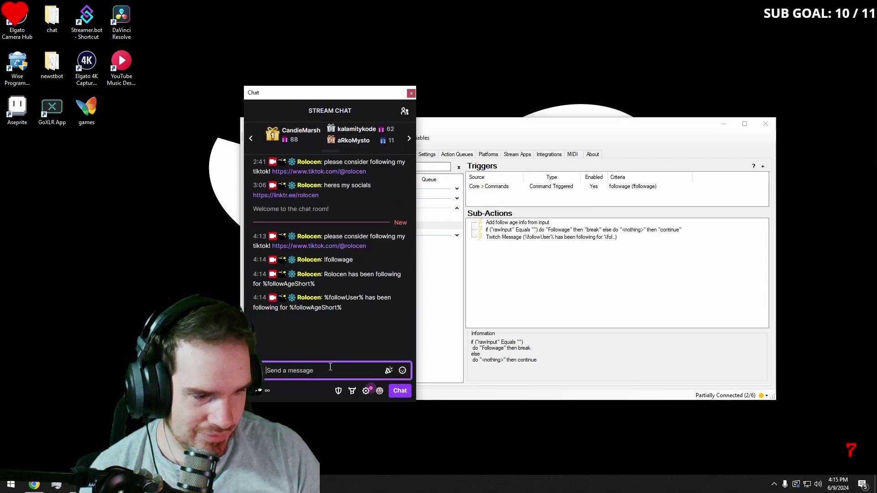
type("!followage")
key("Return")
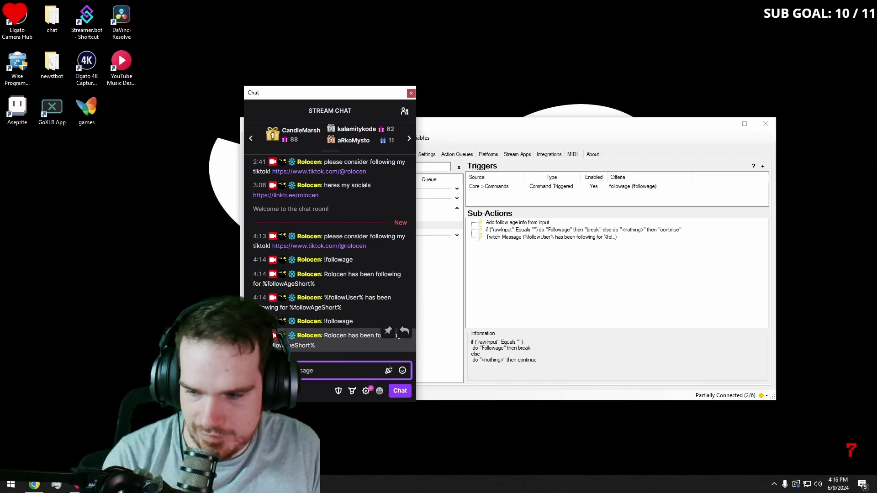
Switch to the browser with the channel's Twitch page under the second account and send !followage in its stream chat.
key("alt+Tab")
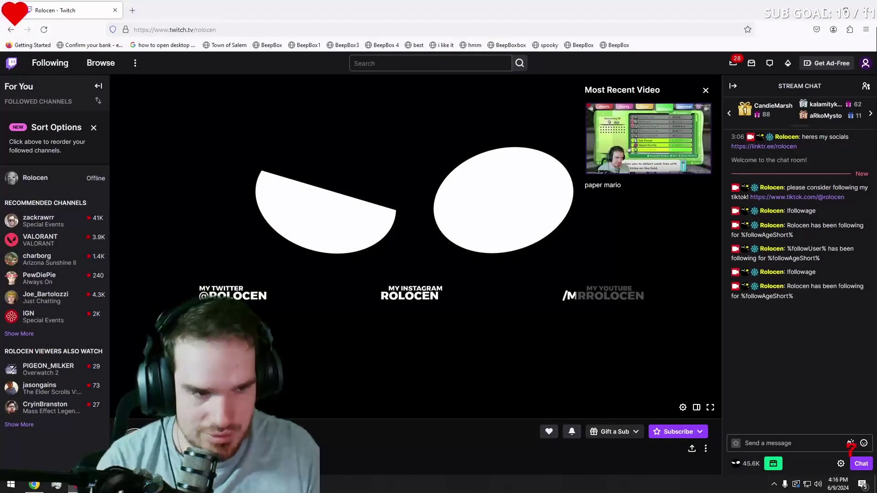
left_click(757, 436)
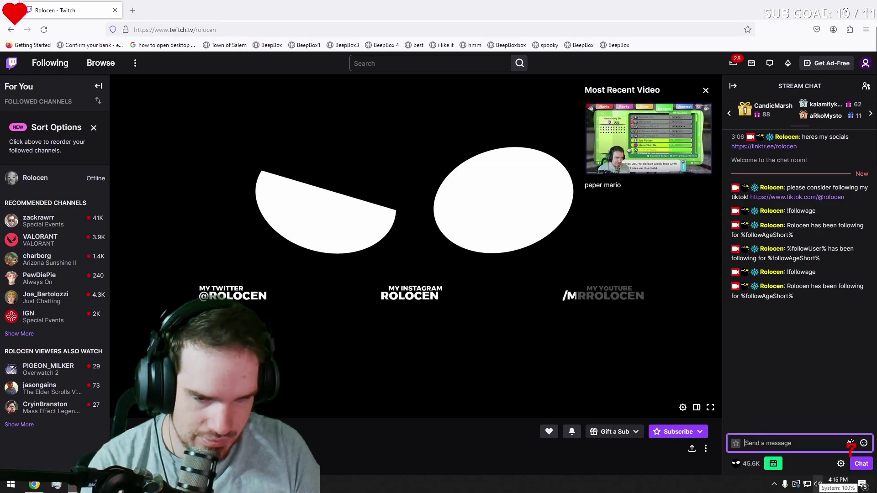
type("!")
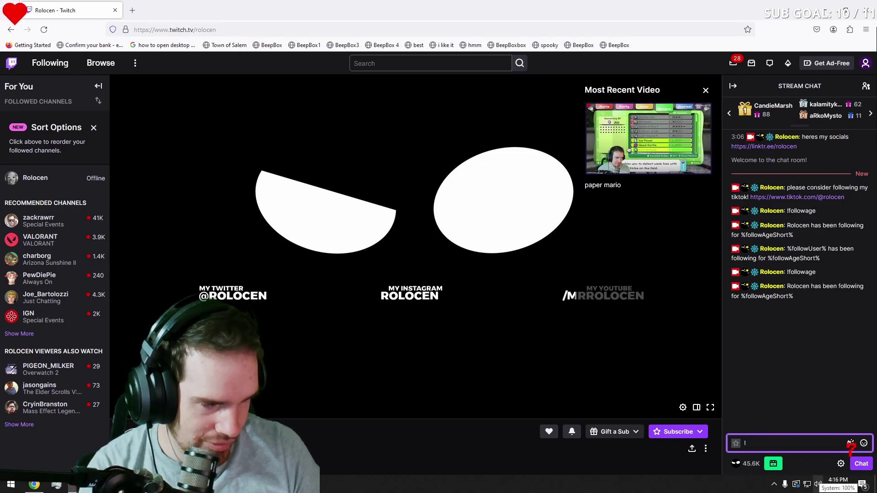
type("follo")
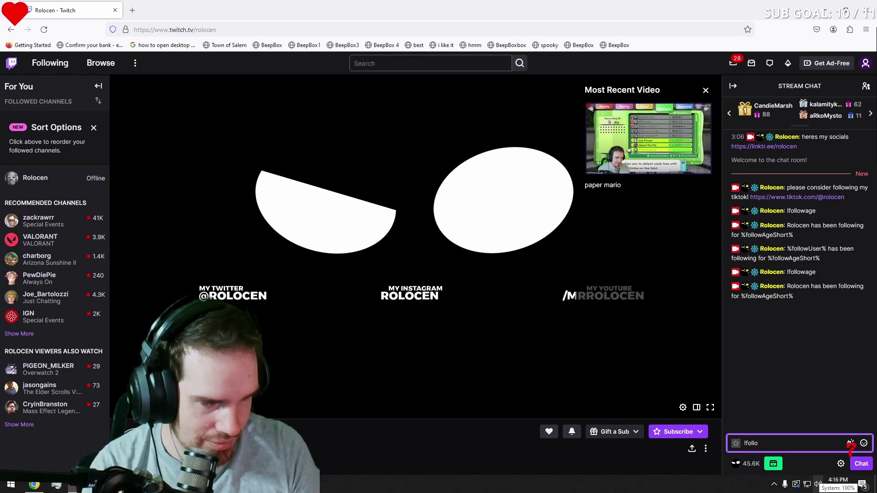
type("wage")
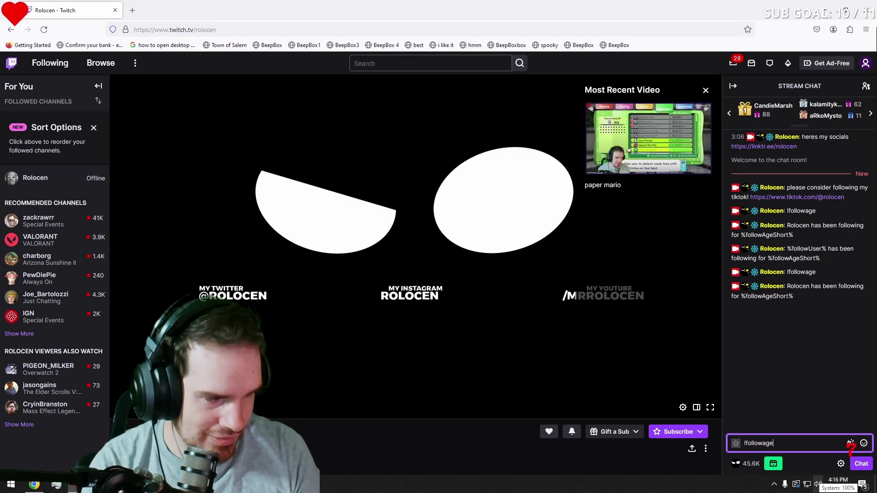
key("Return")
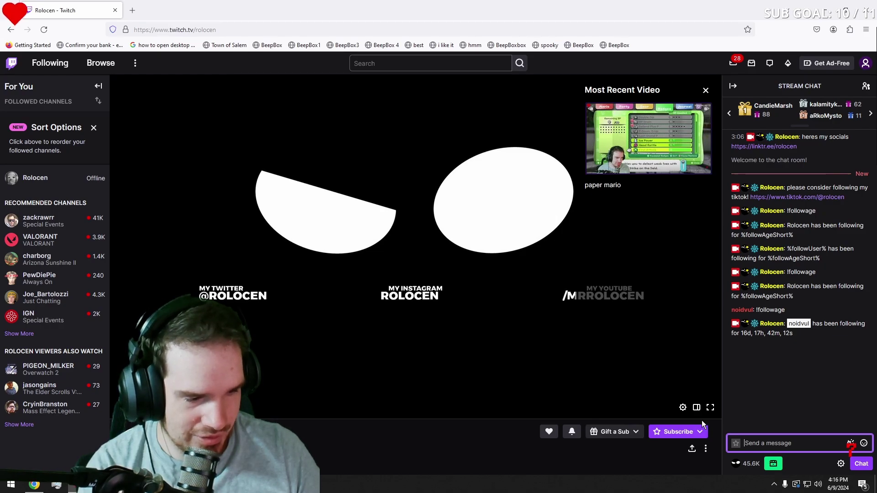
left_click(829, 8)
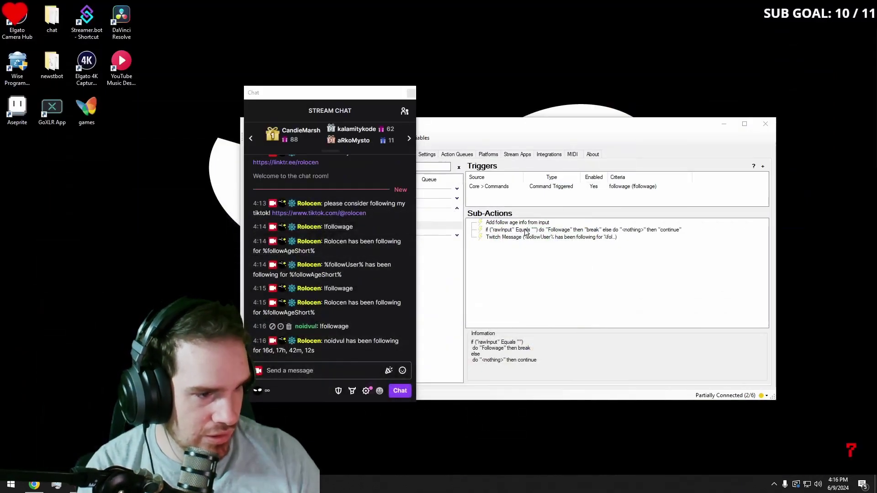
left_click(331, 376)
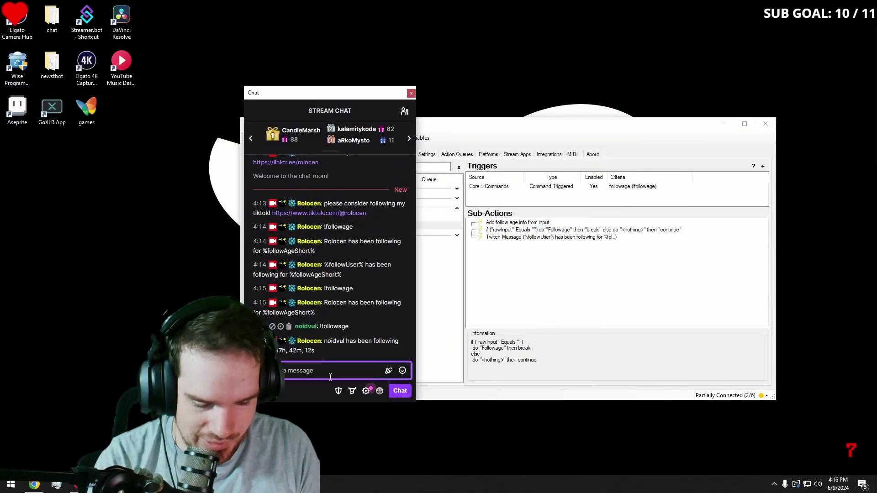
type("!followag")
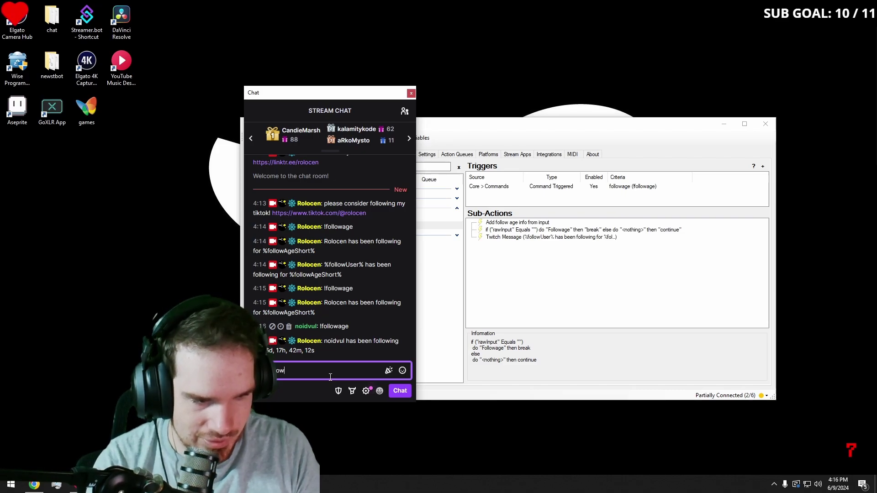
type("e")
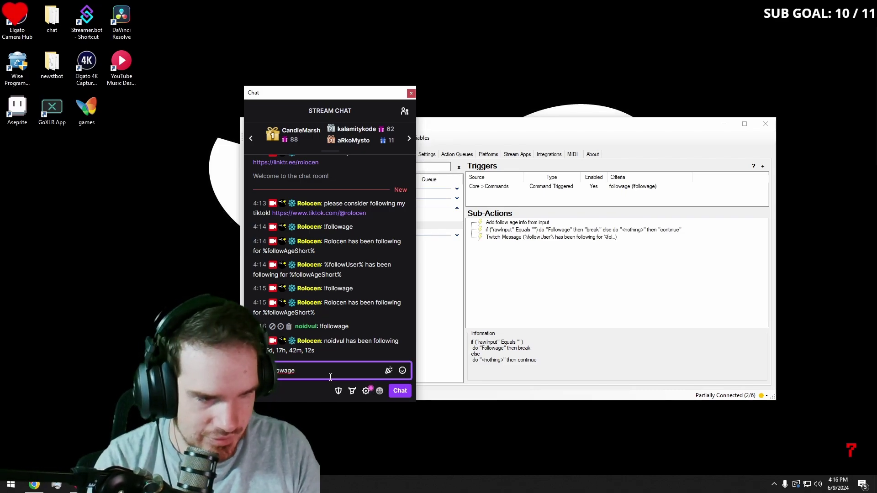
type(" @noidvul")
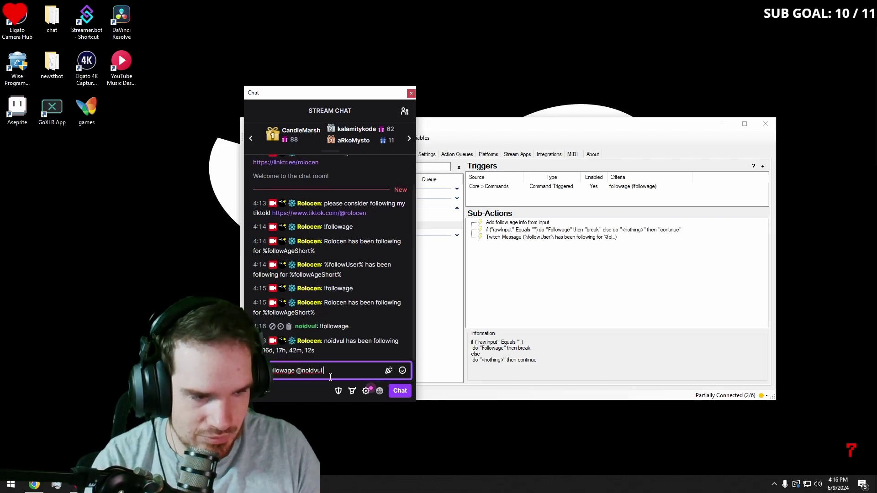
key("Return")
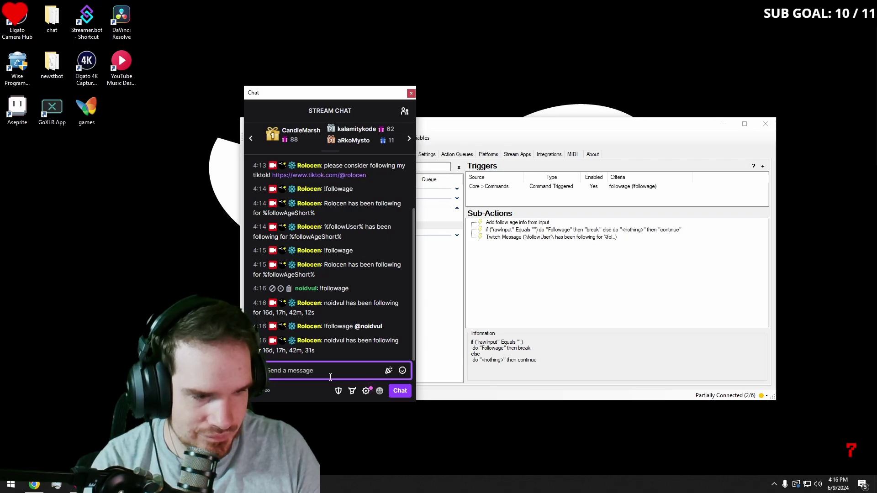